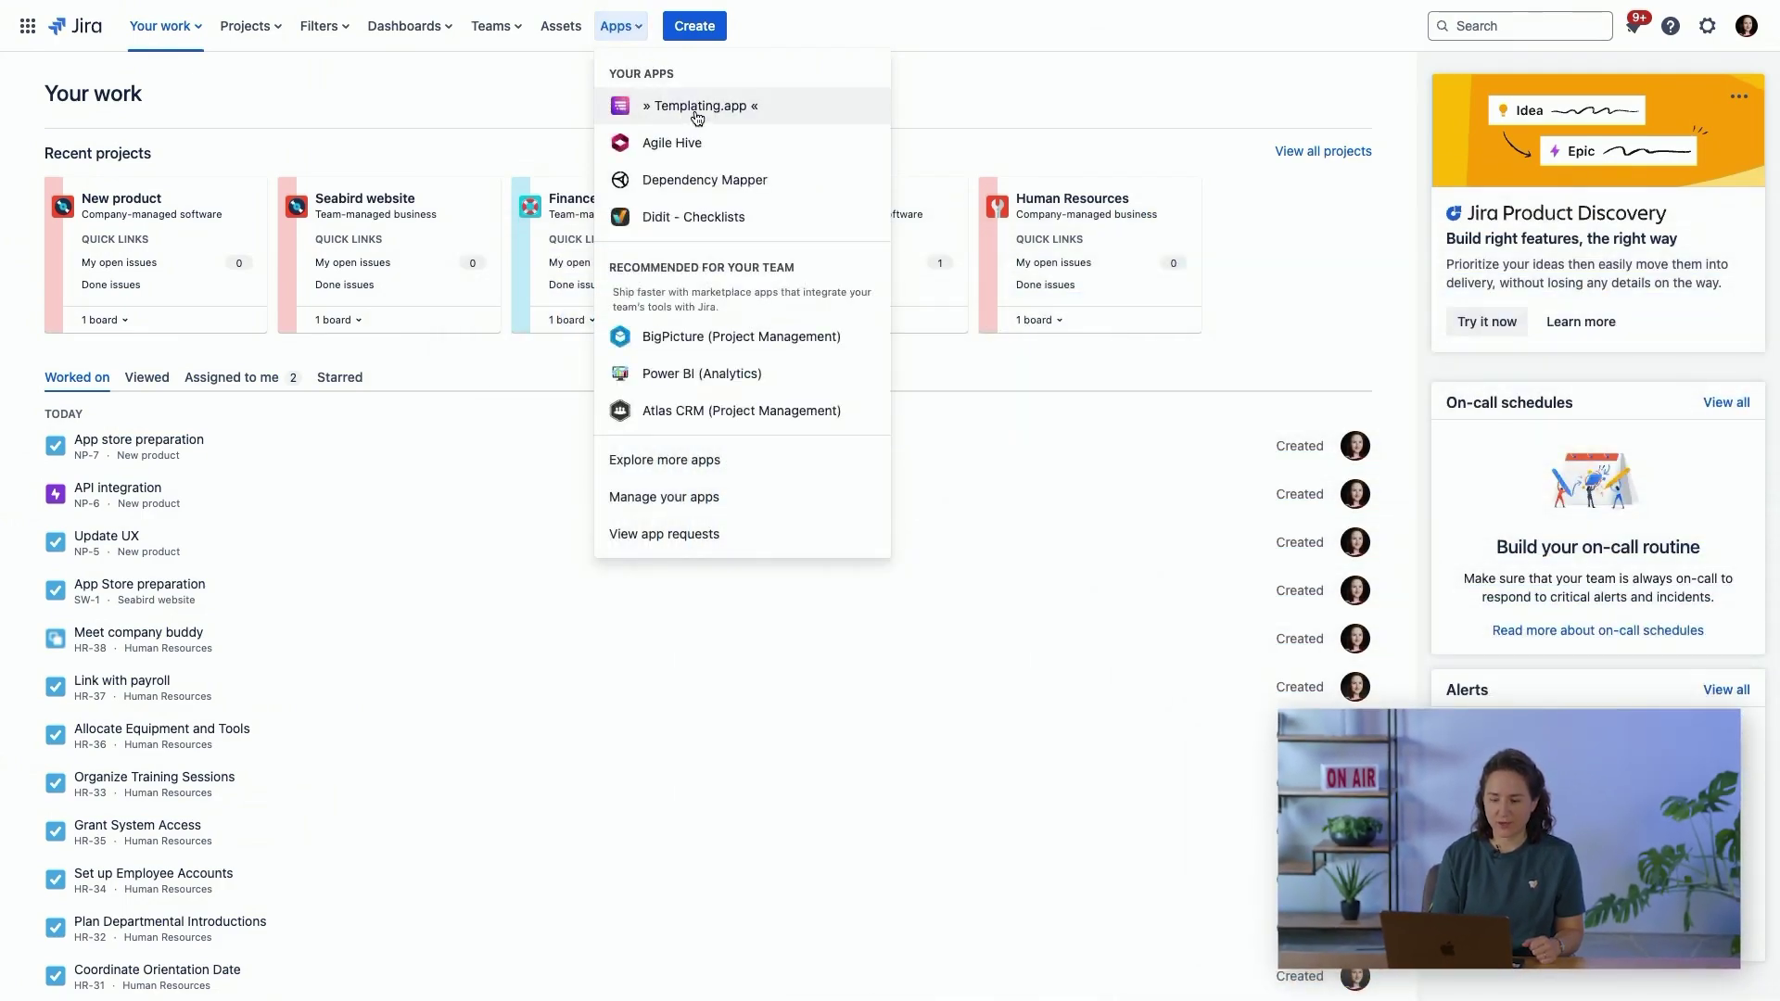
# Create a project named 'Data Center' (key DC) from Templating.app's Data Migration template.
pyautogui.click(694, 109)
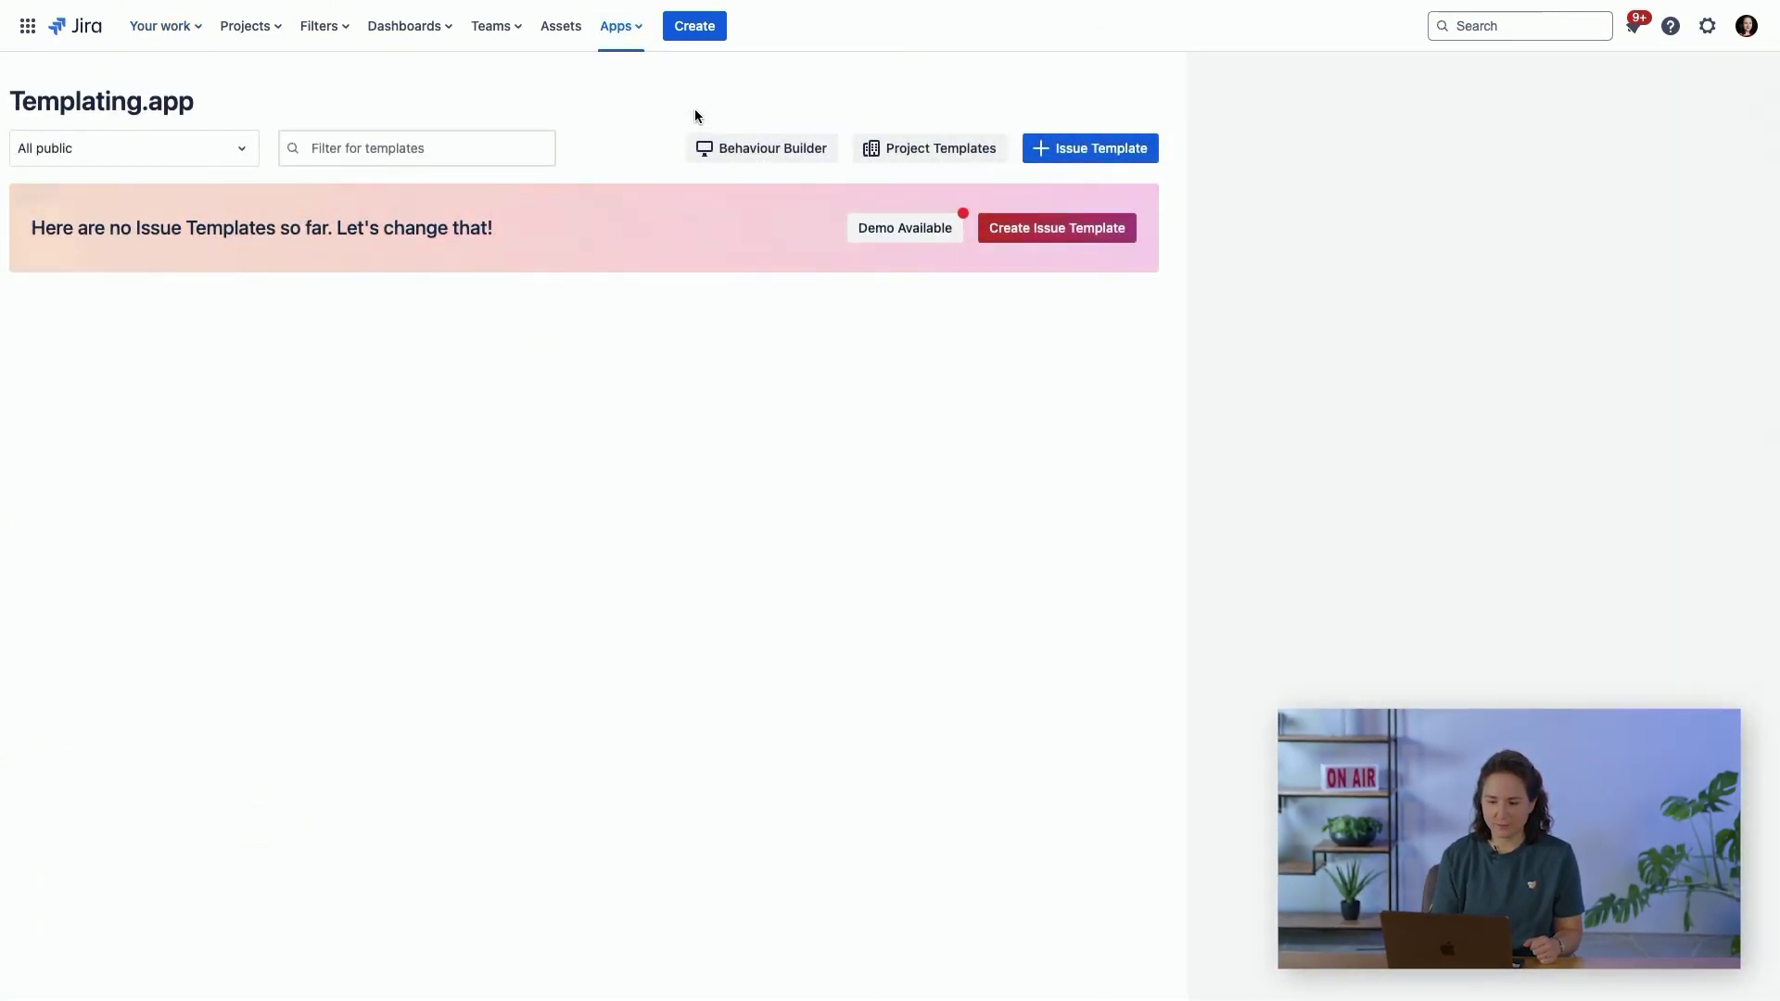
pyautogui.click(942, 150)
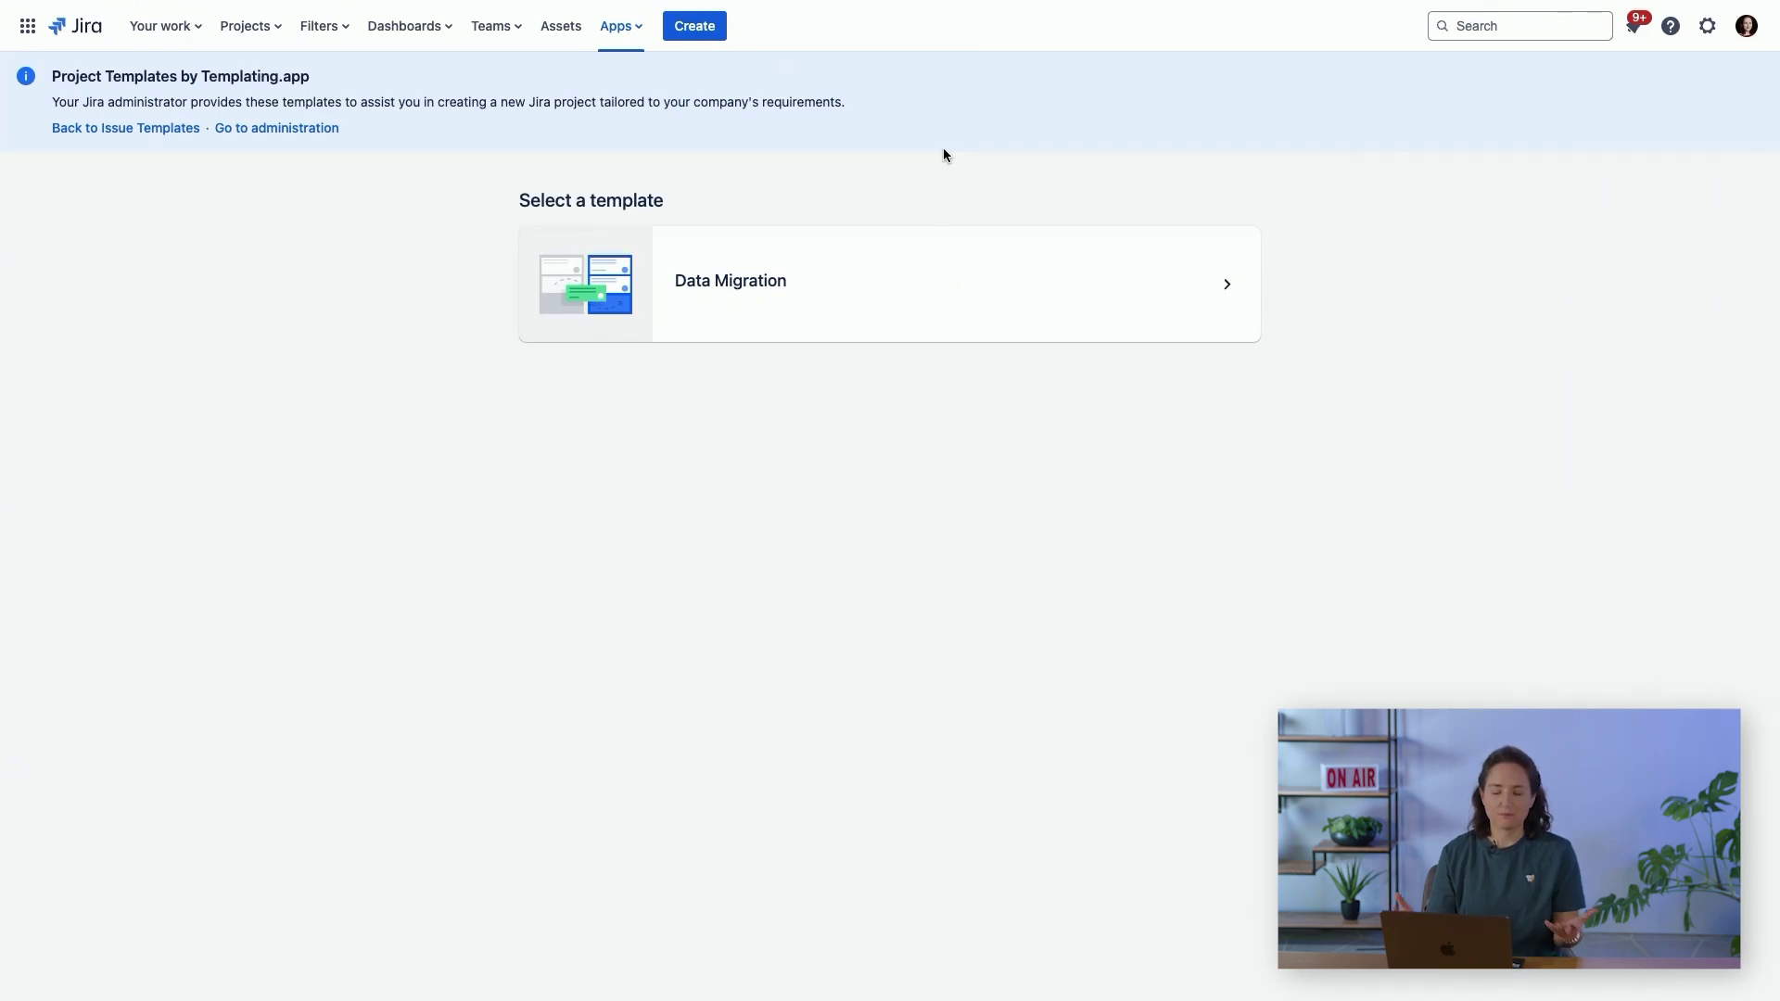
pyautogui.click(957, 273)
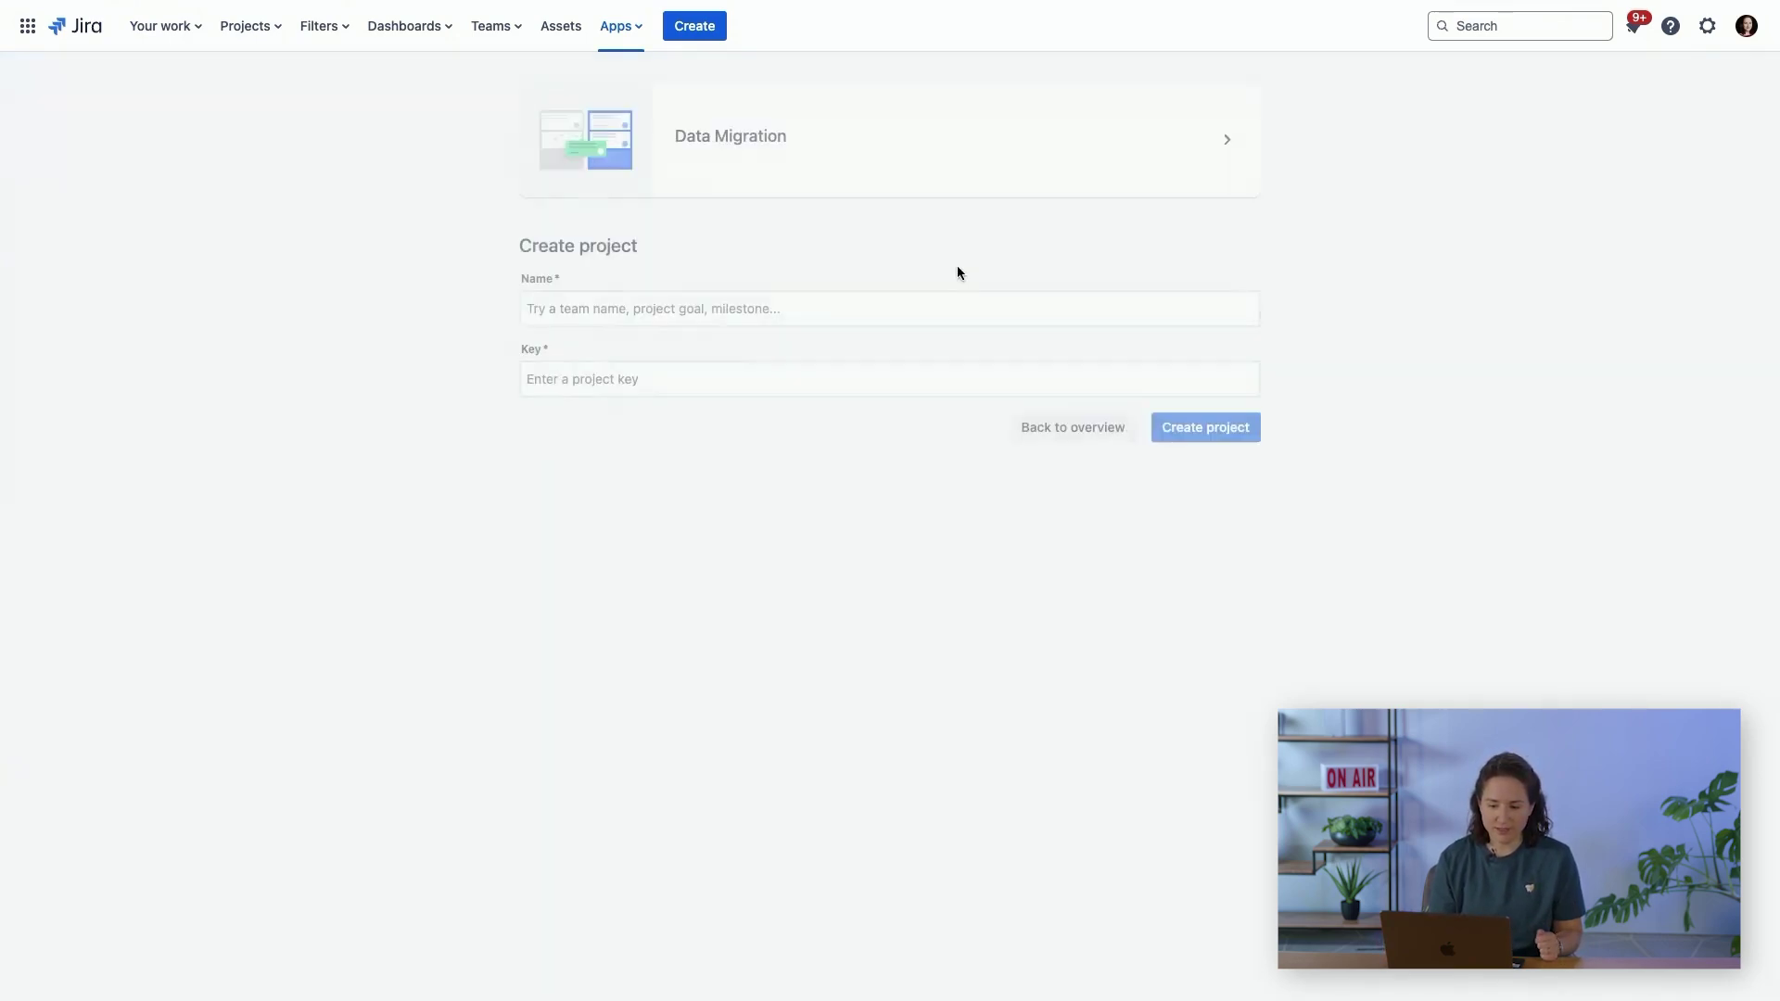
pyautogui.click(878, 311)
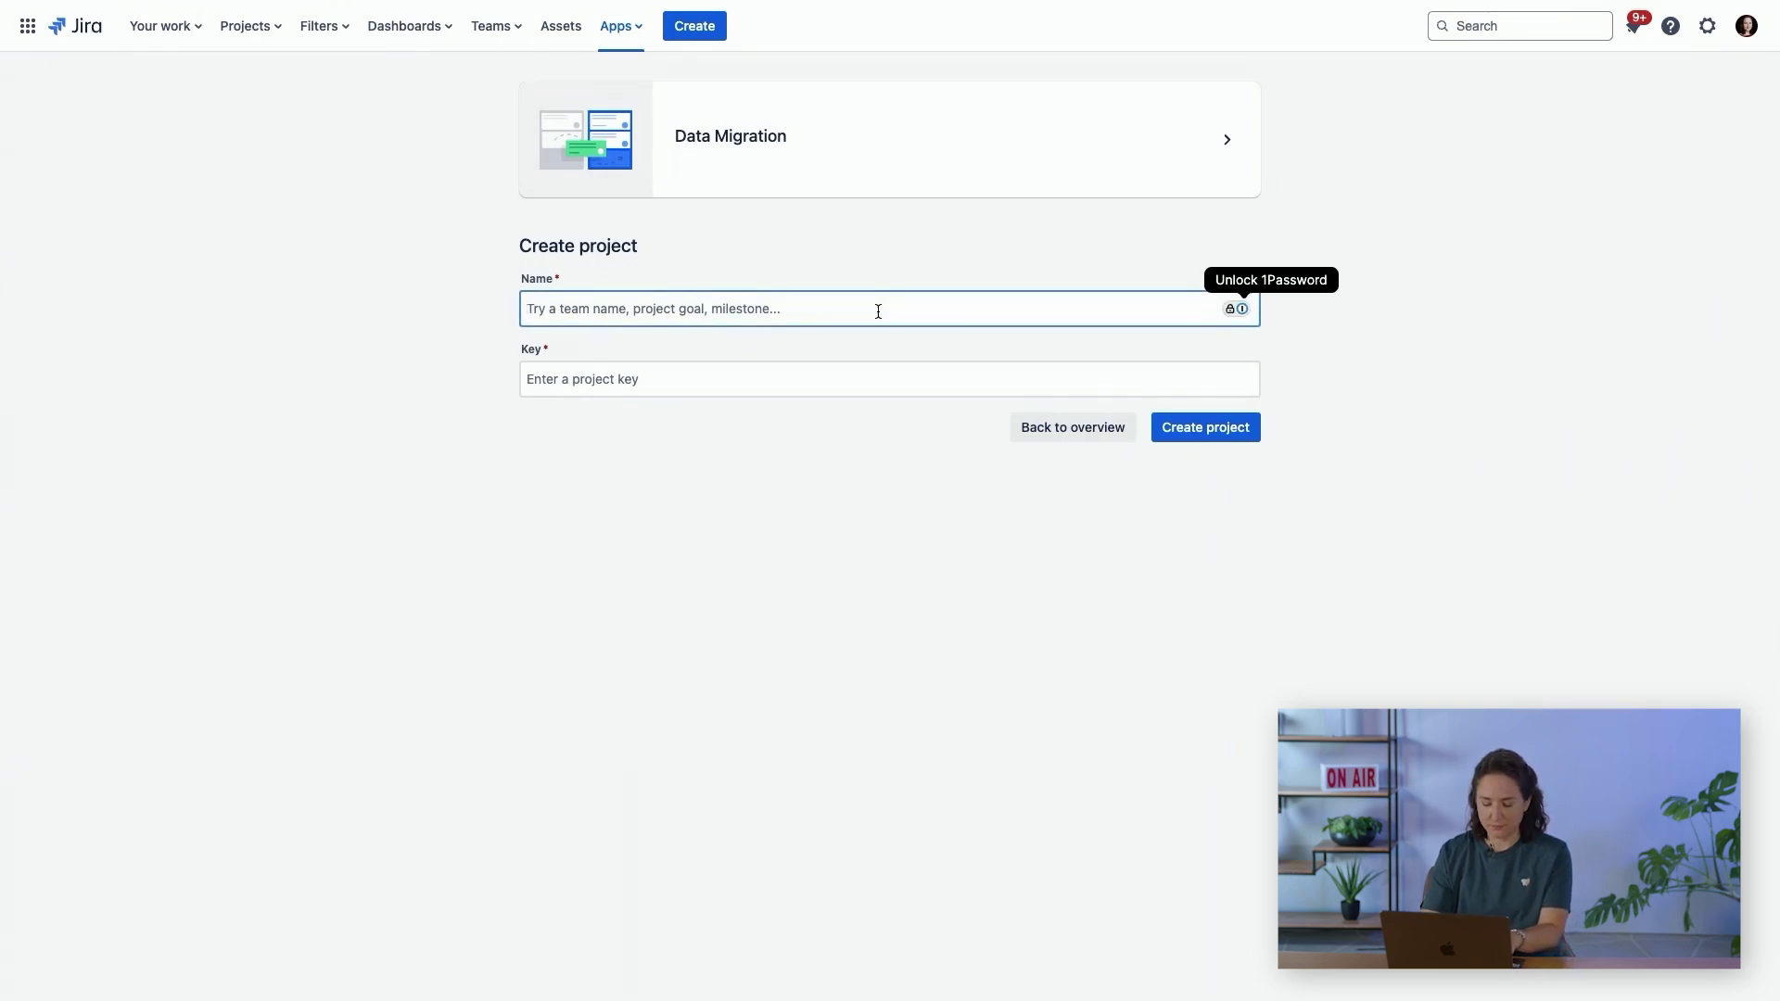
pyautogui.write('Data Center')
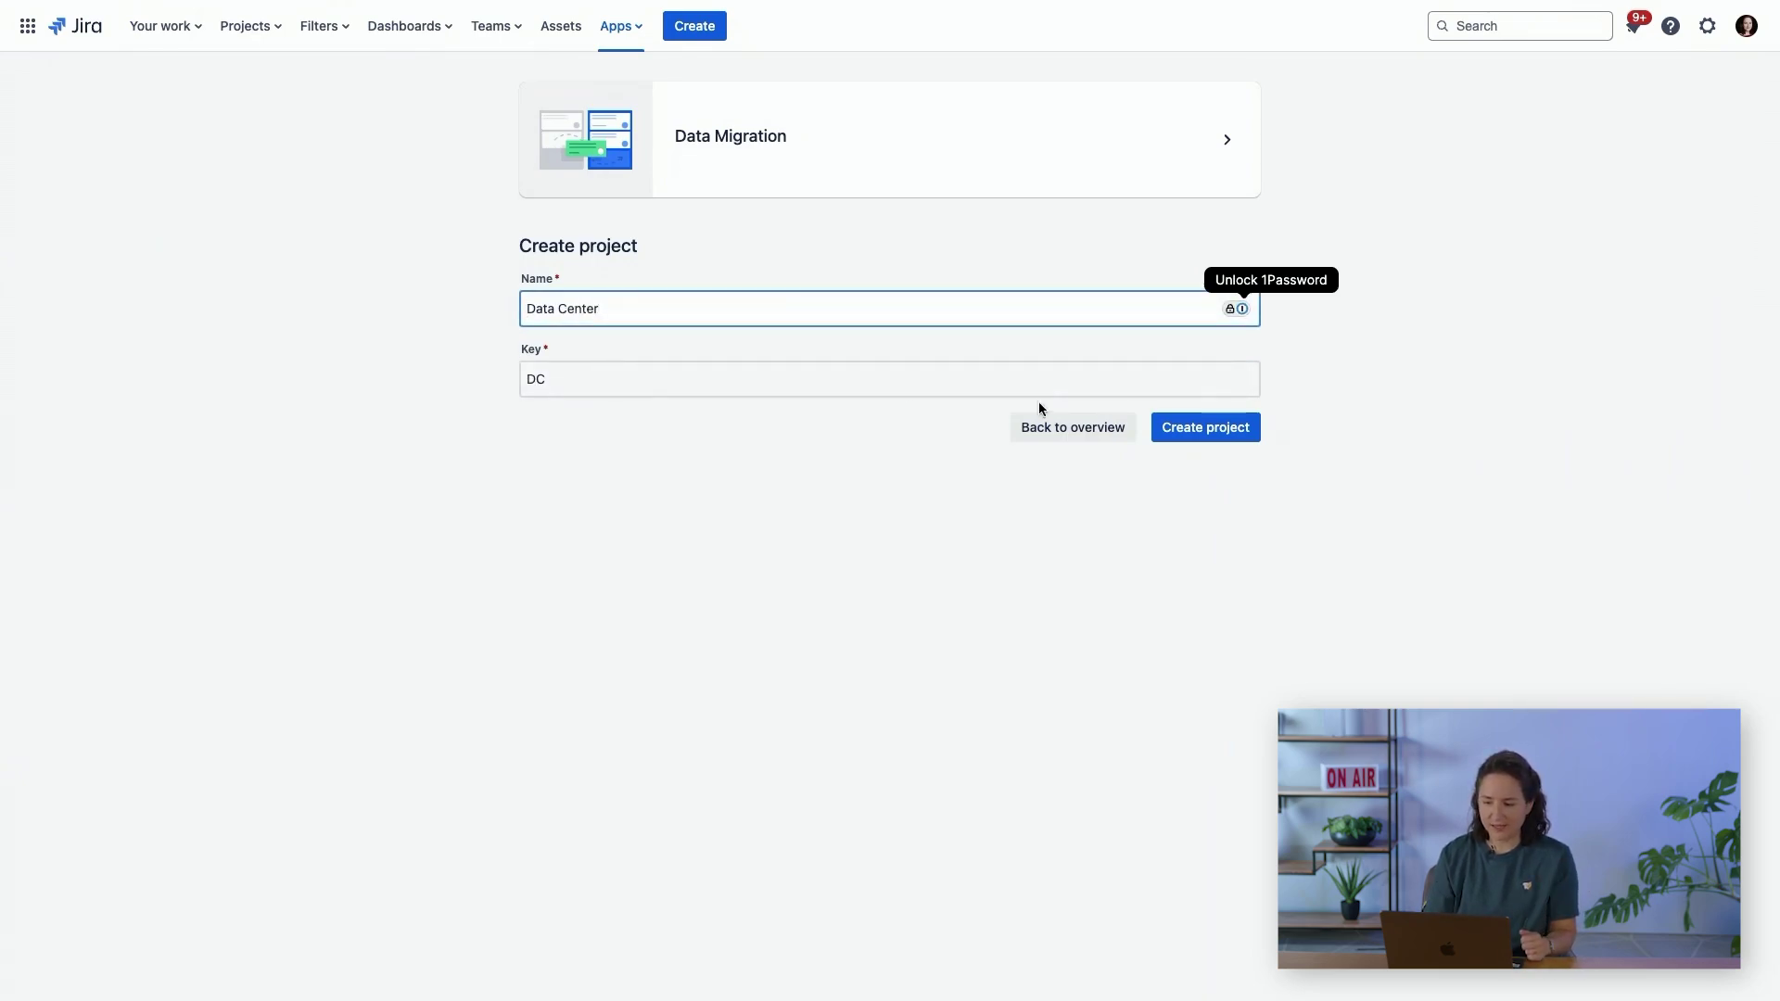
pyautogui.click(1203, 434)
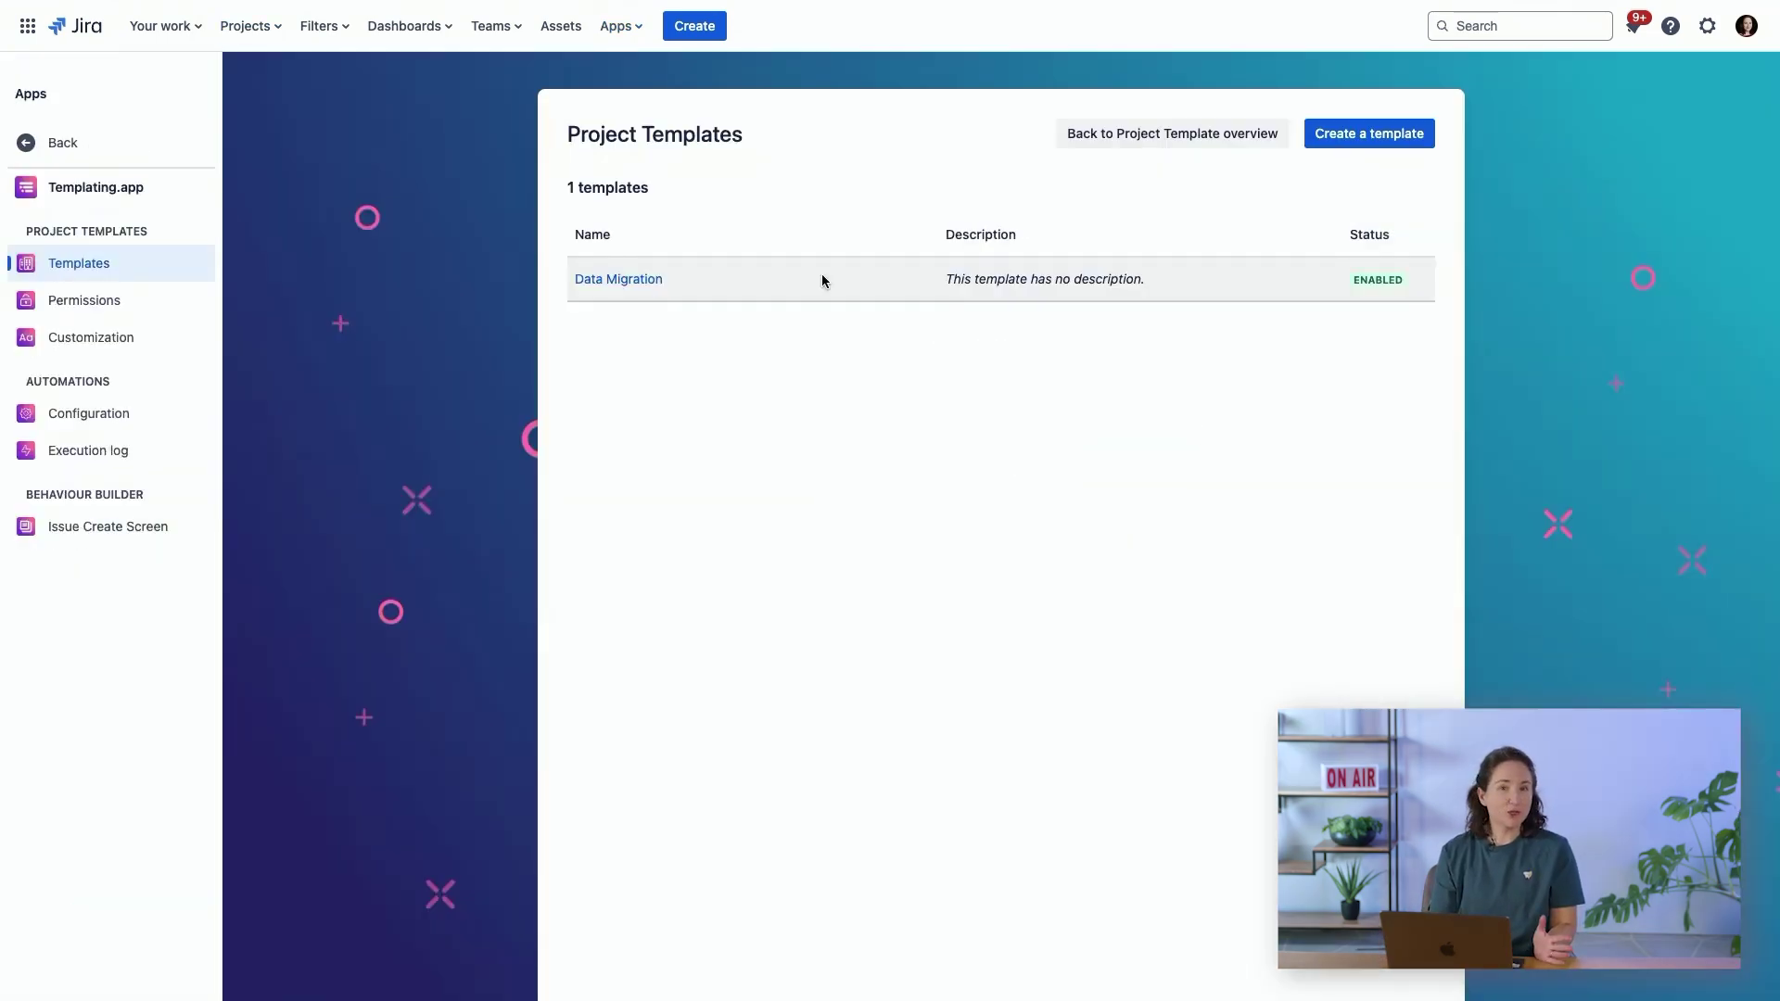
# Open the Data Migration template and confirm project type Jira Software and status ENABLED.
pyautogui.click(632, 280)
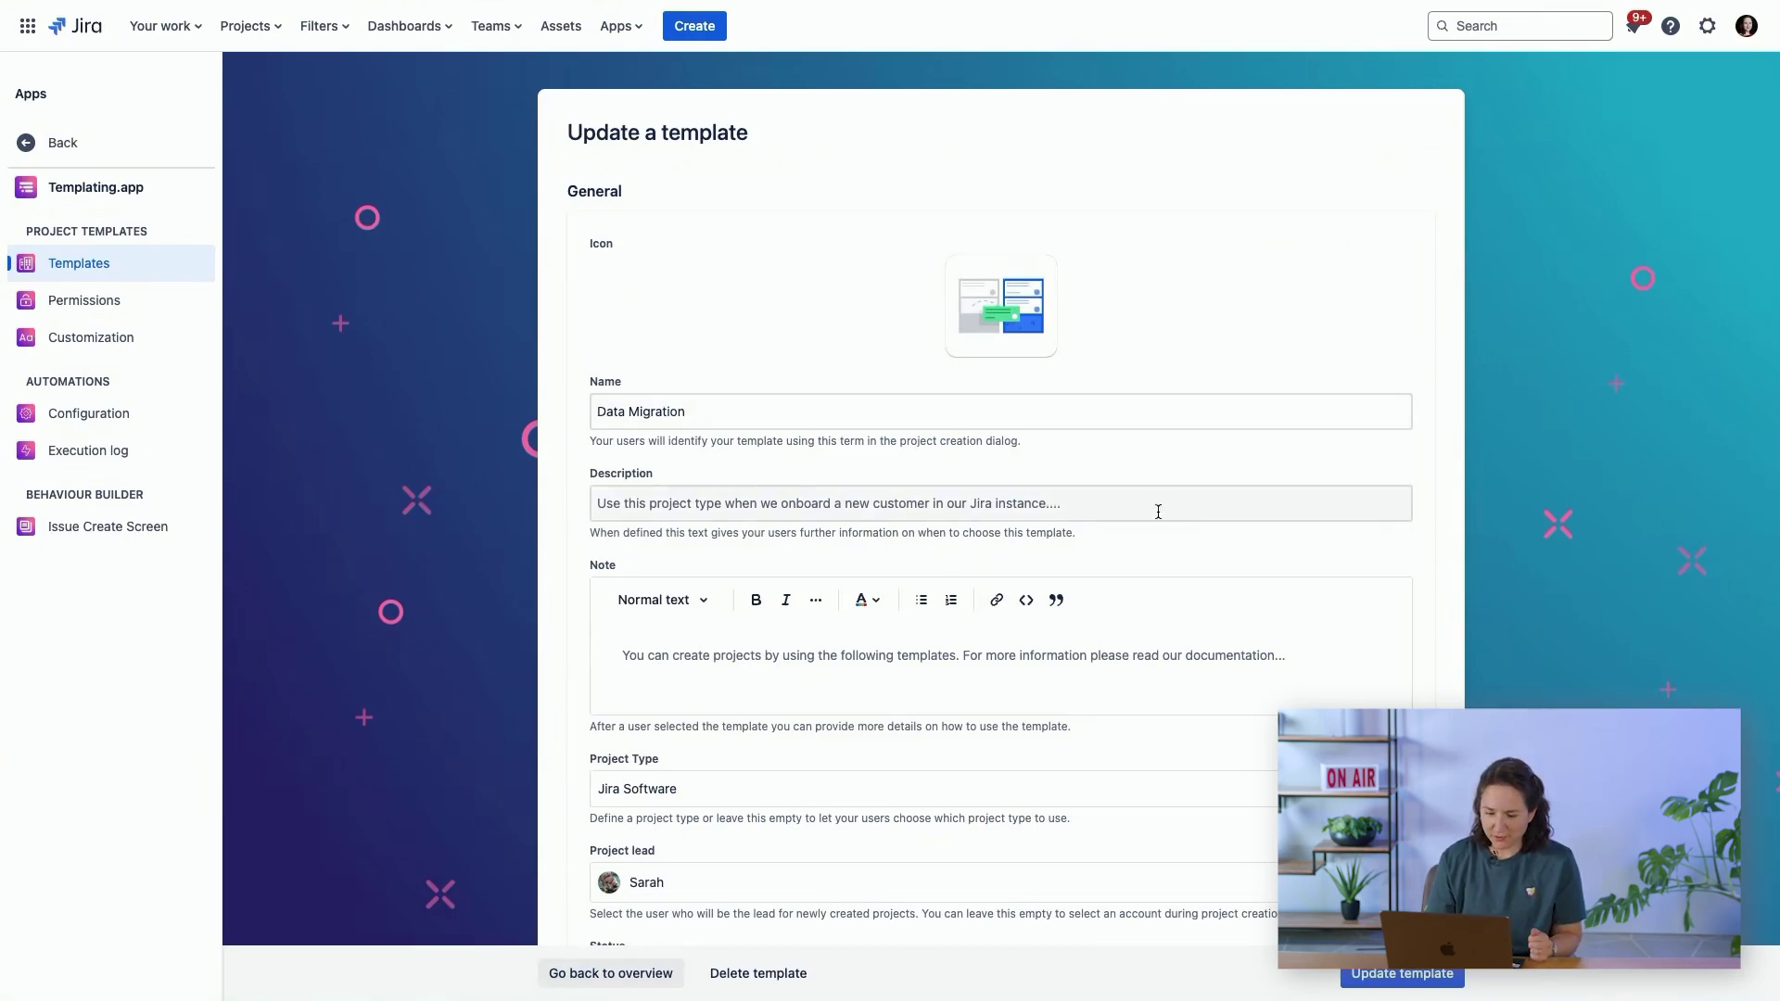
pyautogui.scroll(-3, 1175, 515)
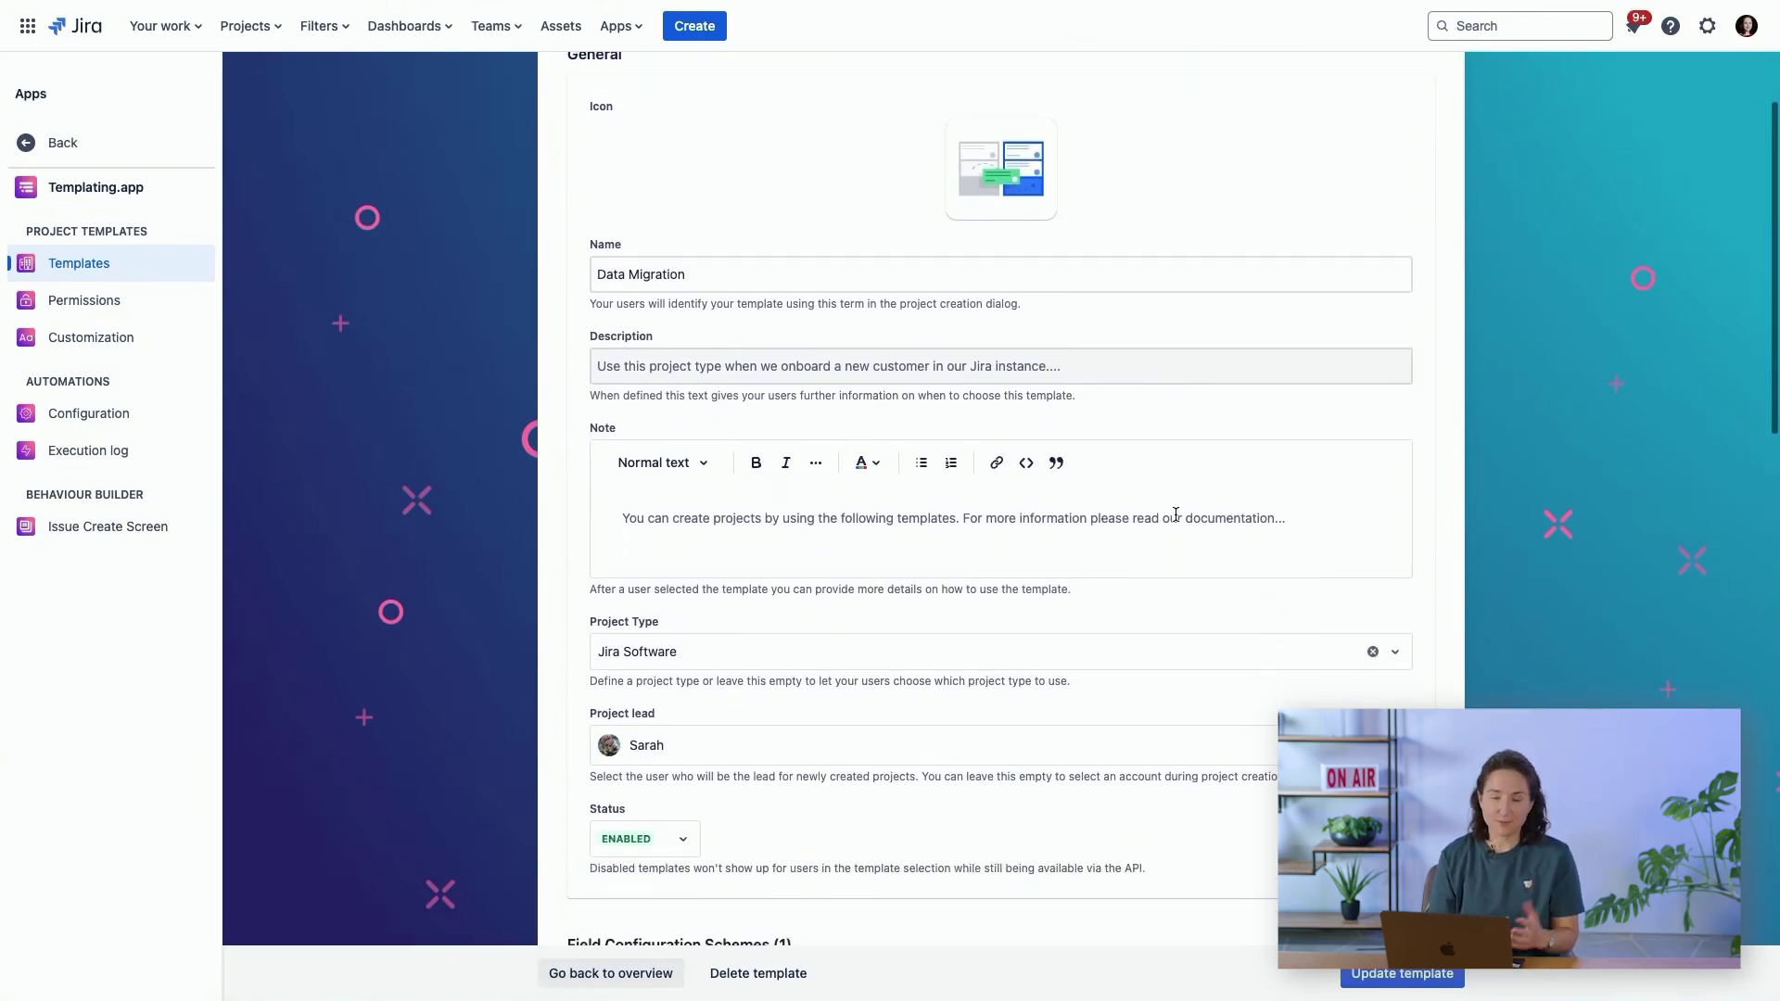
pyautogui.scroll(-1, 1245, 515)
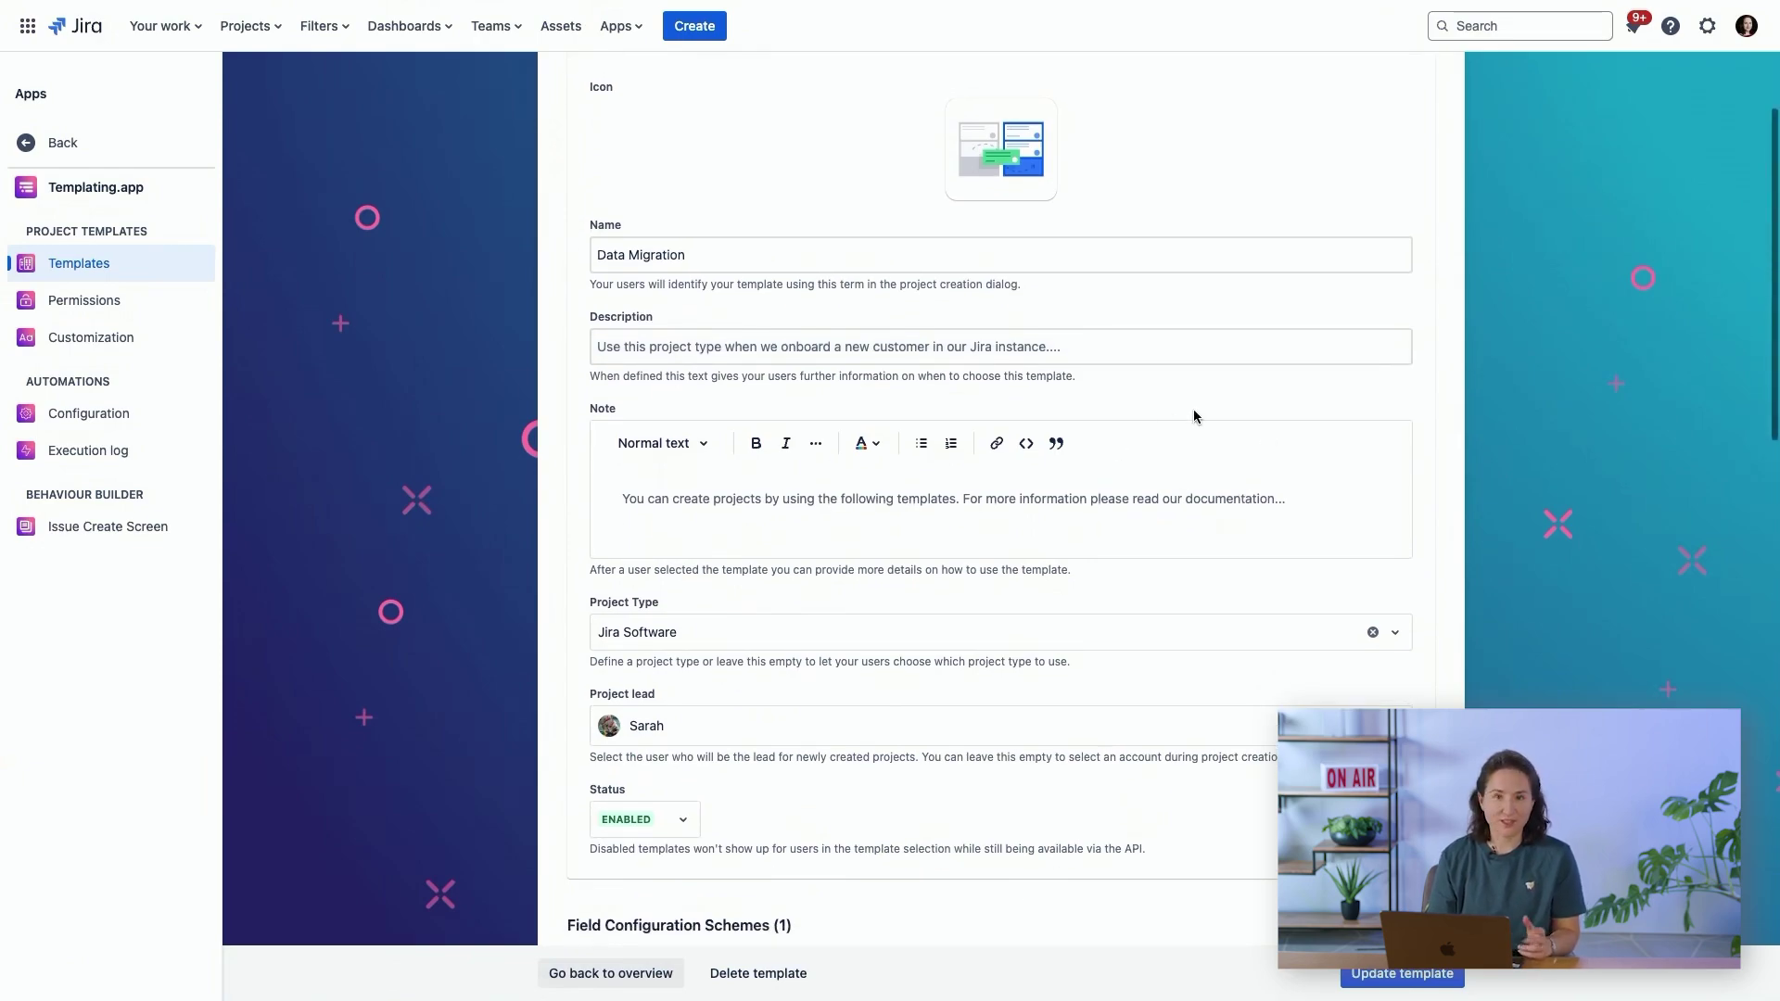
pyautogui.scroll(-4, 1233, 431)
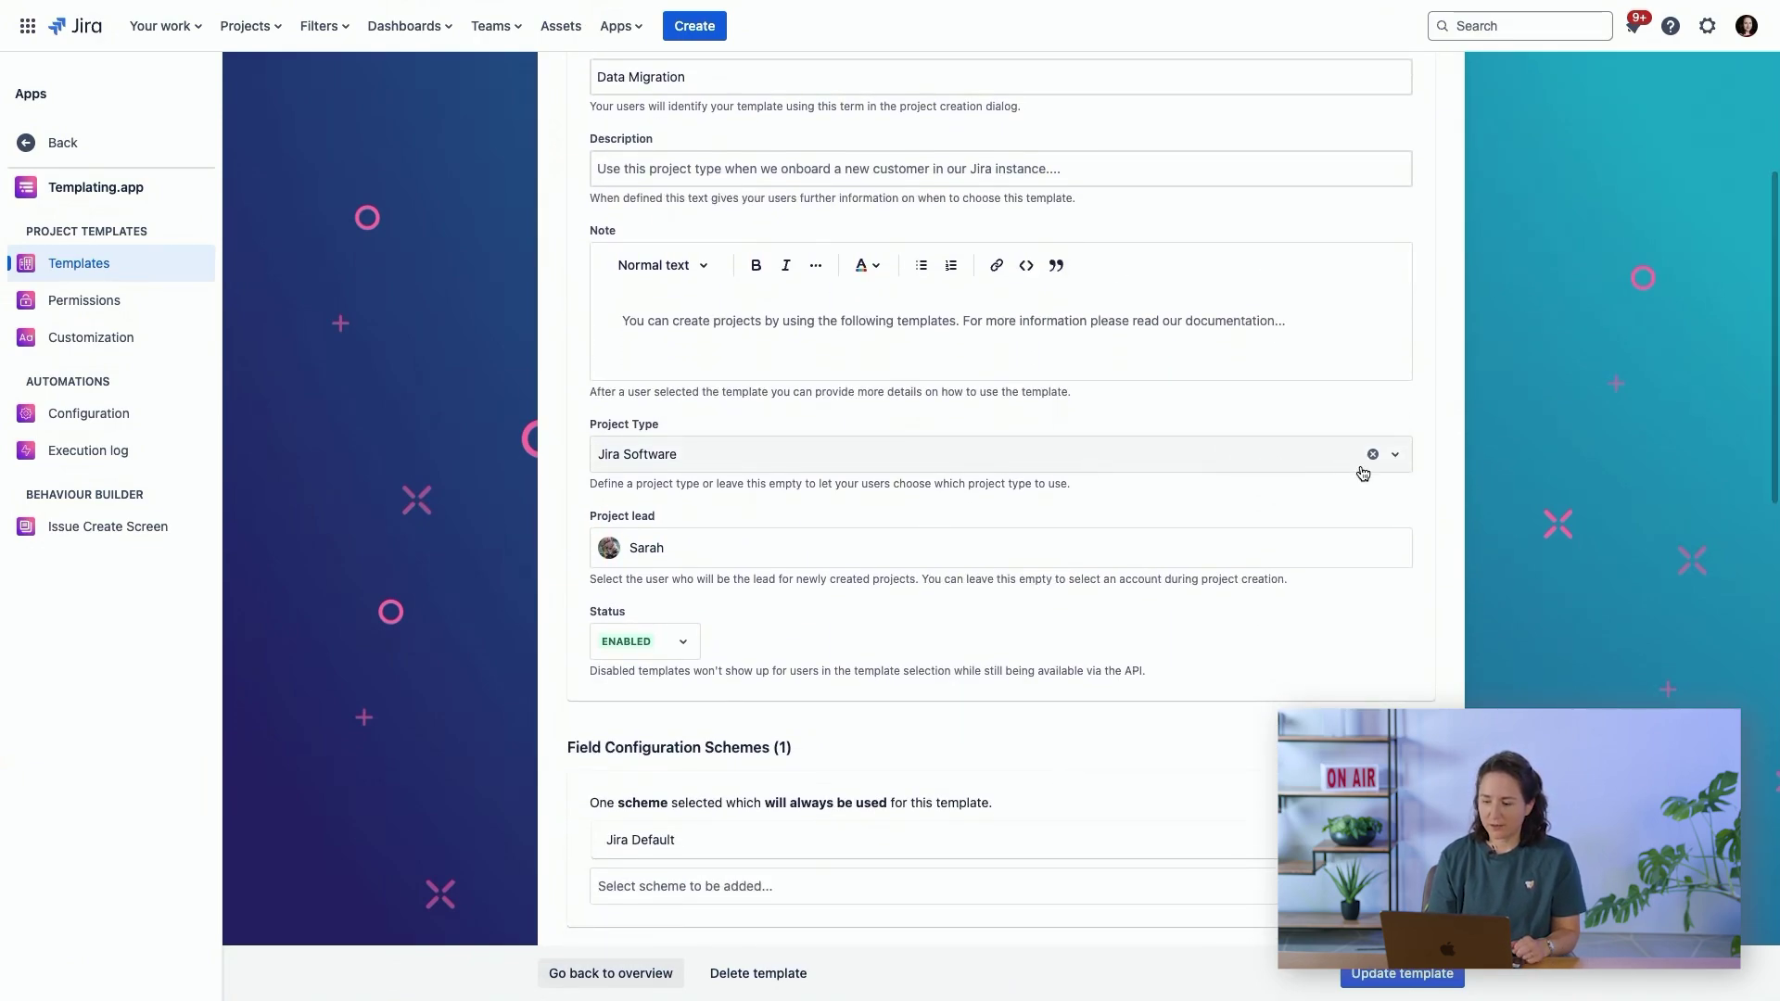
pyautogui.click(1405, 458)
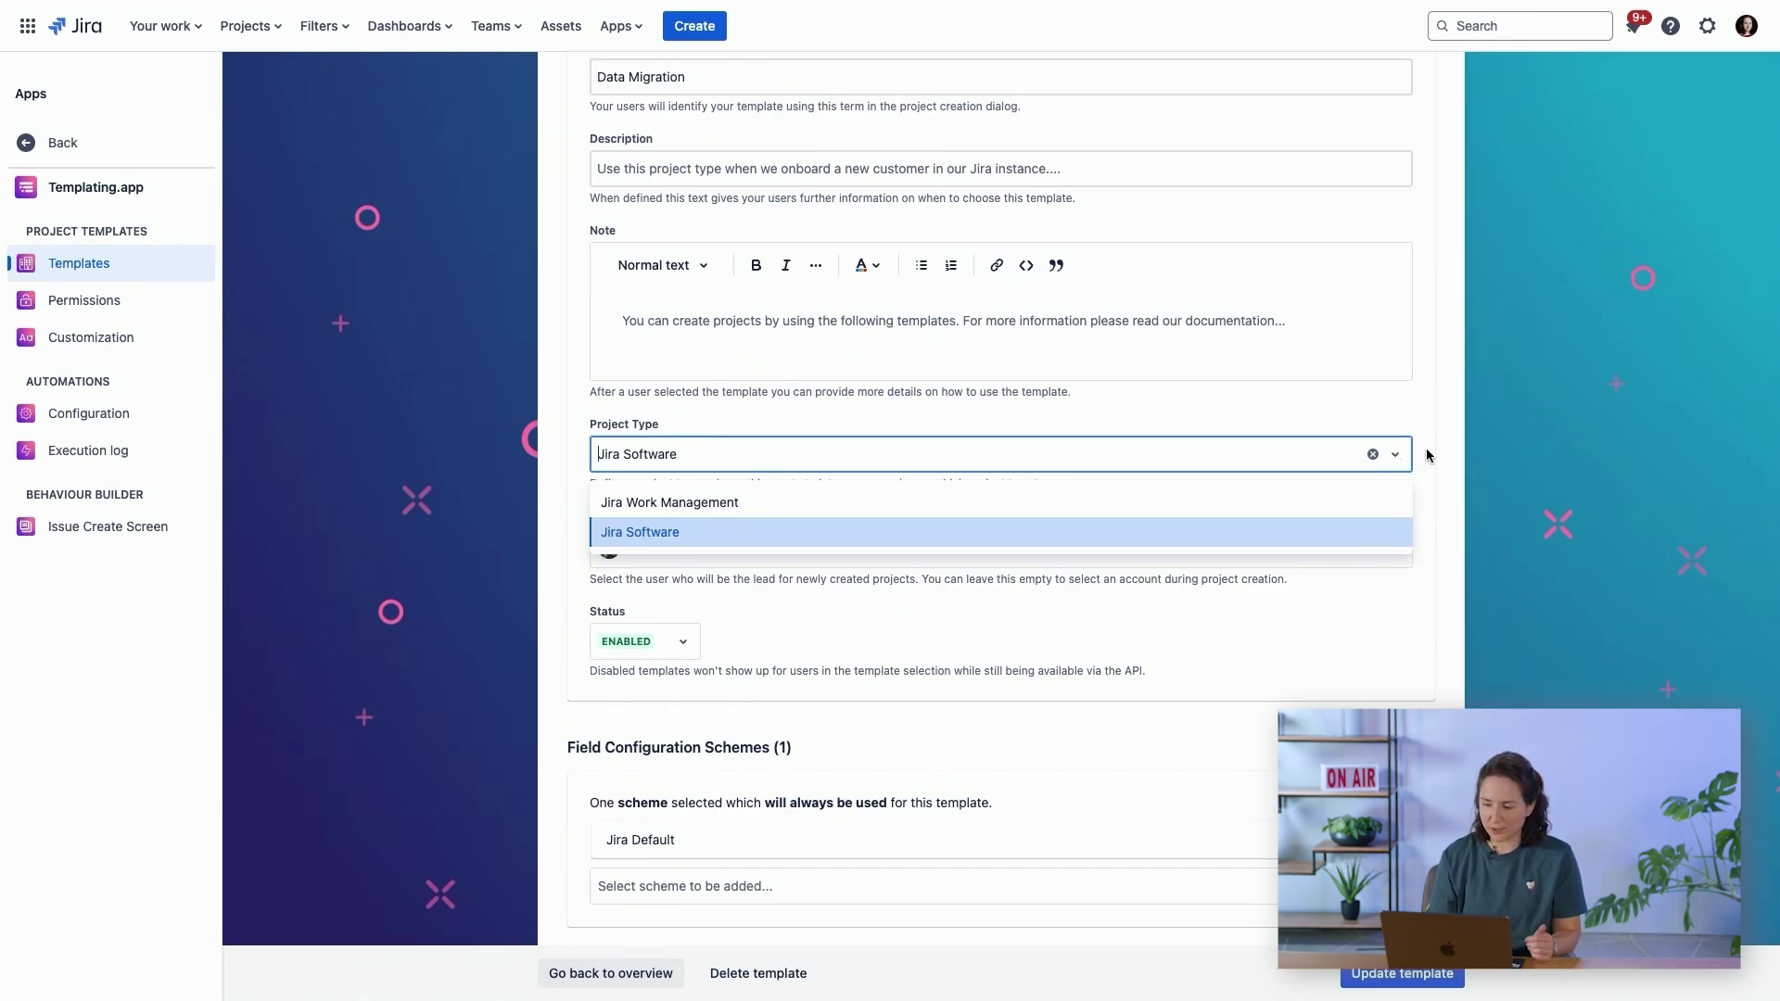
pyautogui.click(1426, 455)
pyautogui.scroll(-1, 1405, 491)
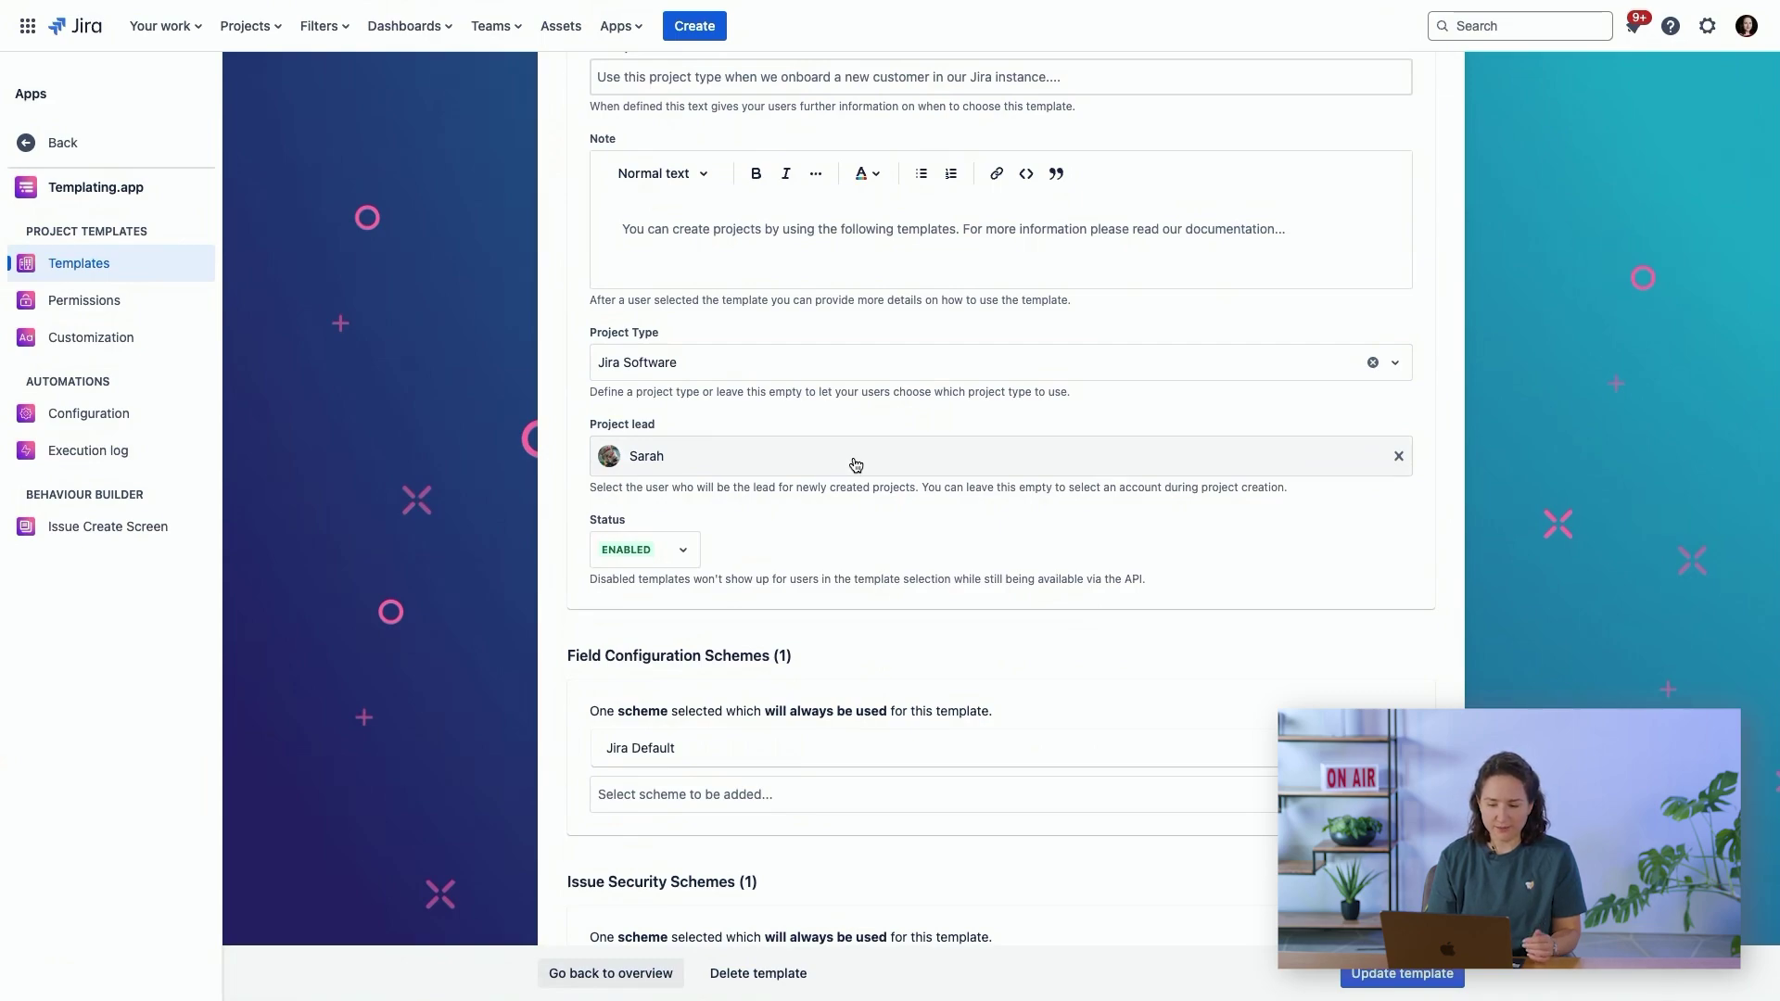
pyautogui.click(686, 554)
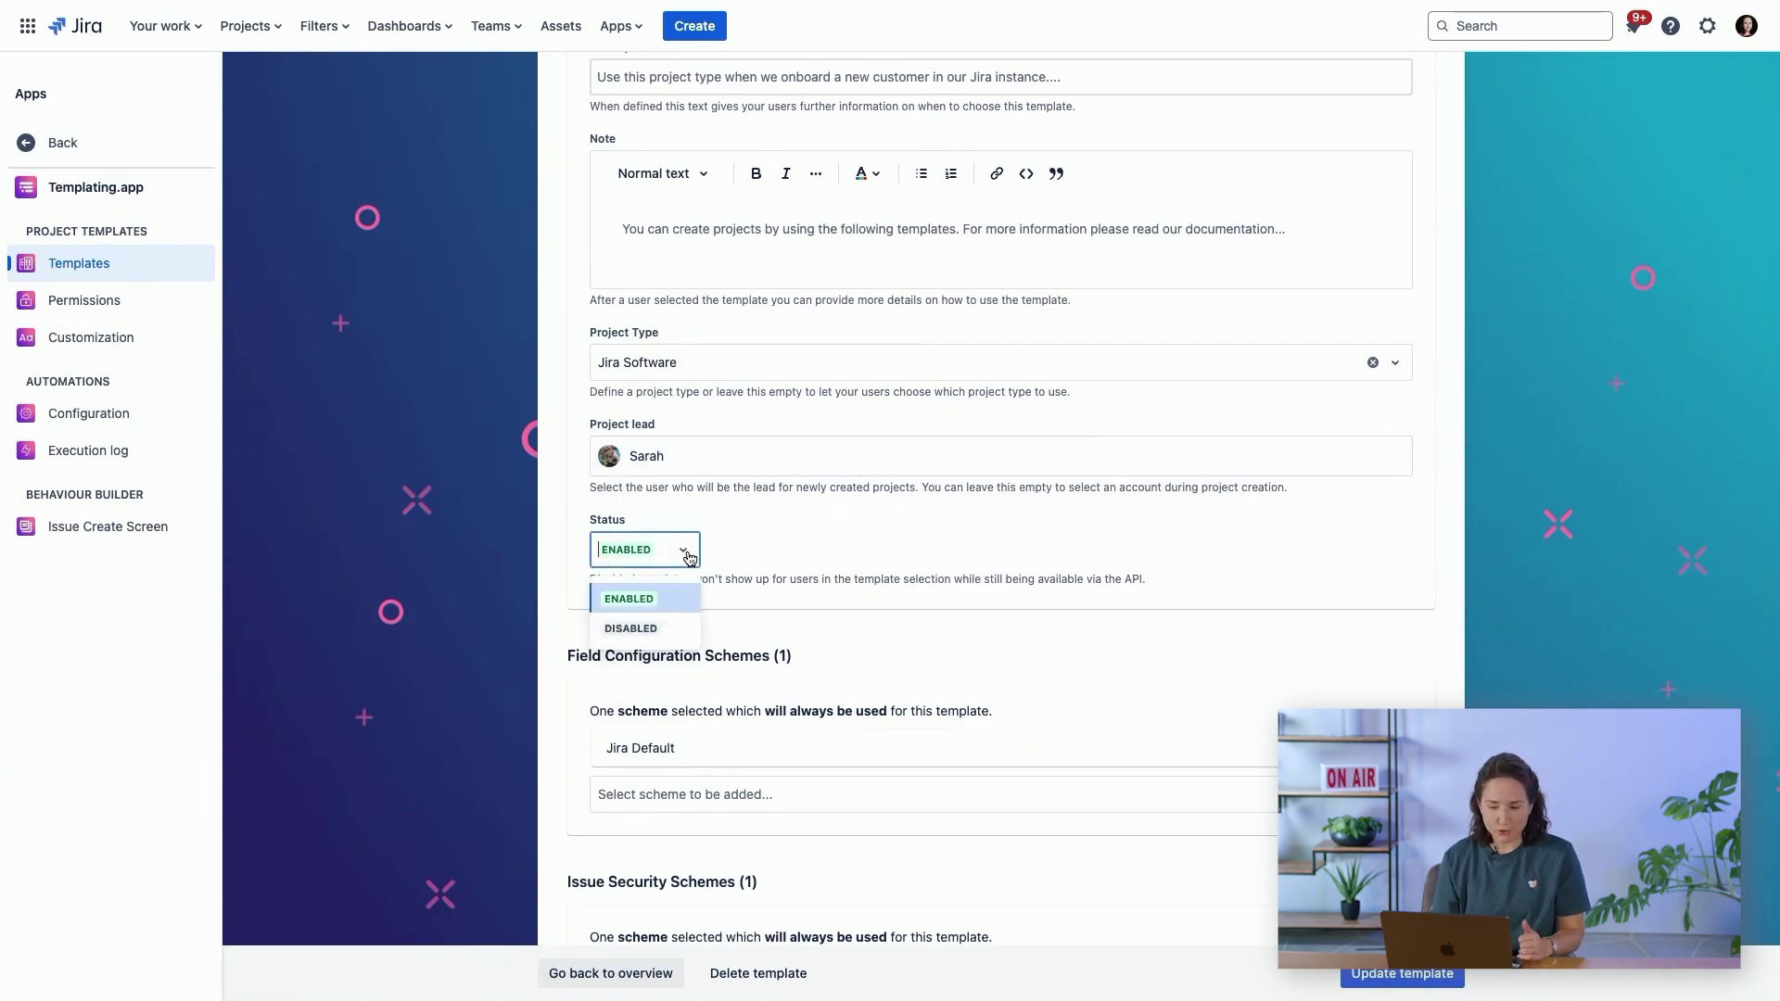
pyautogui.click(825, 551)
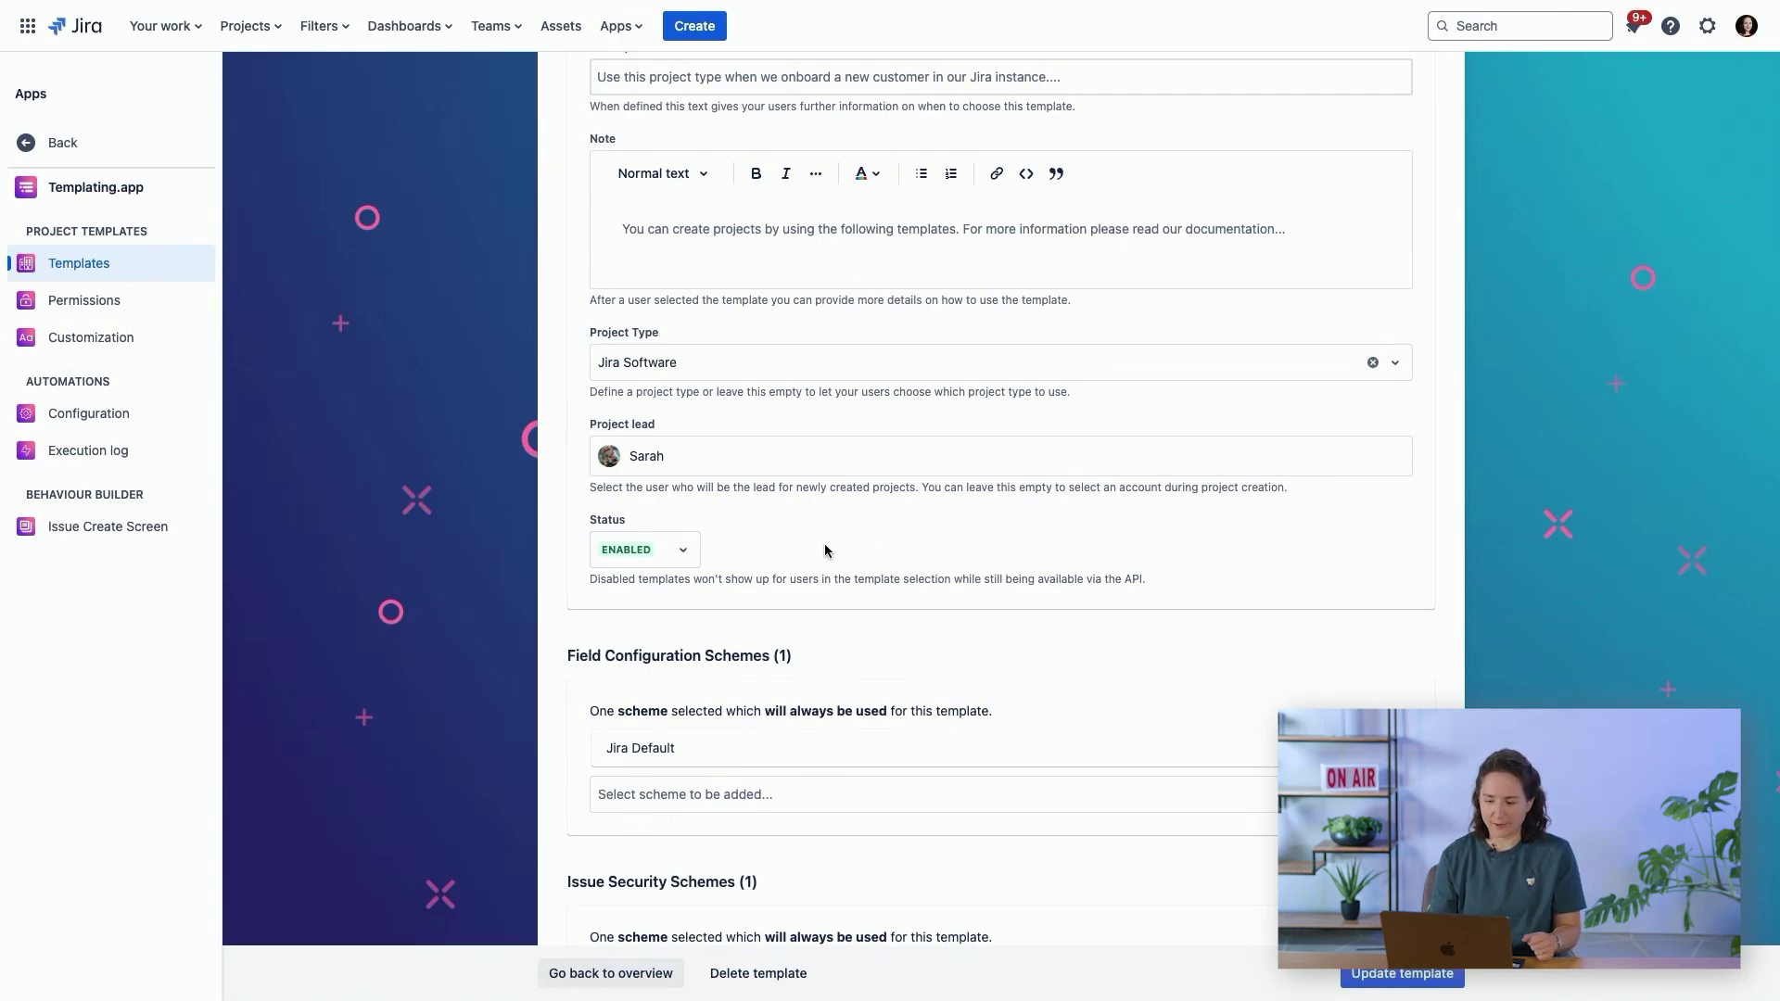
pyautogui.scroll(-4, 1315, 518)
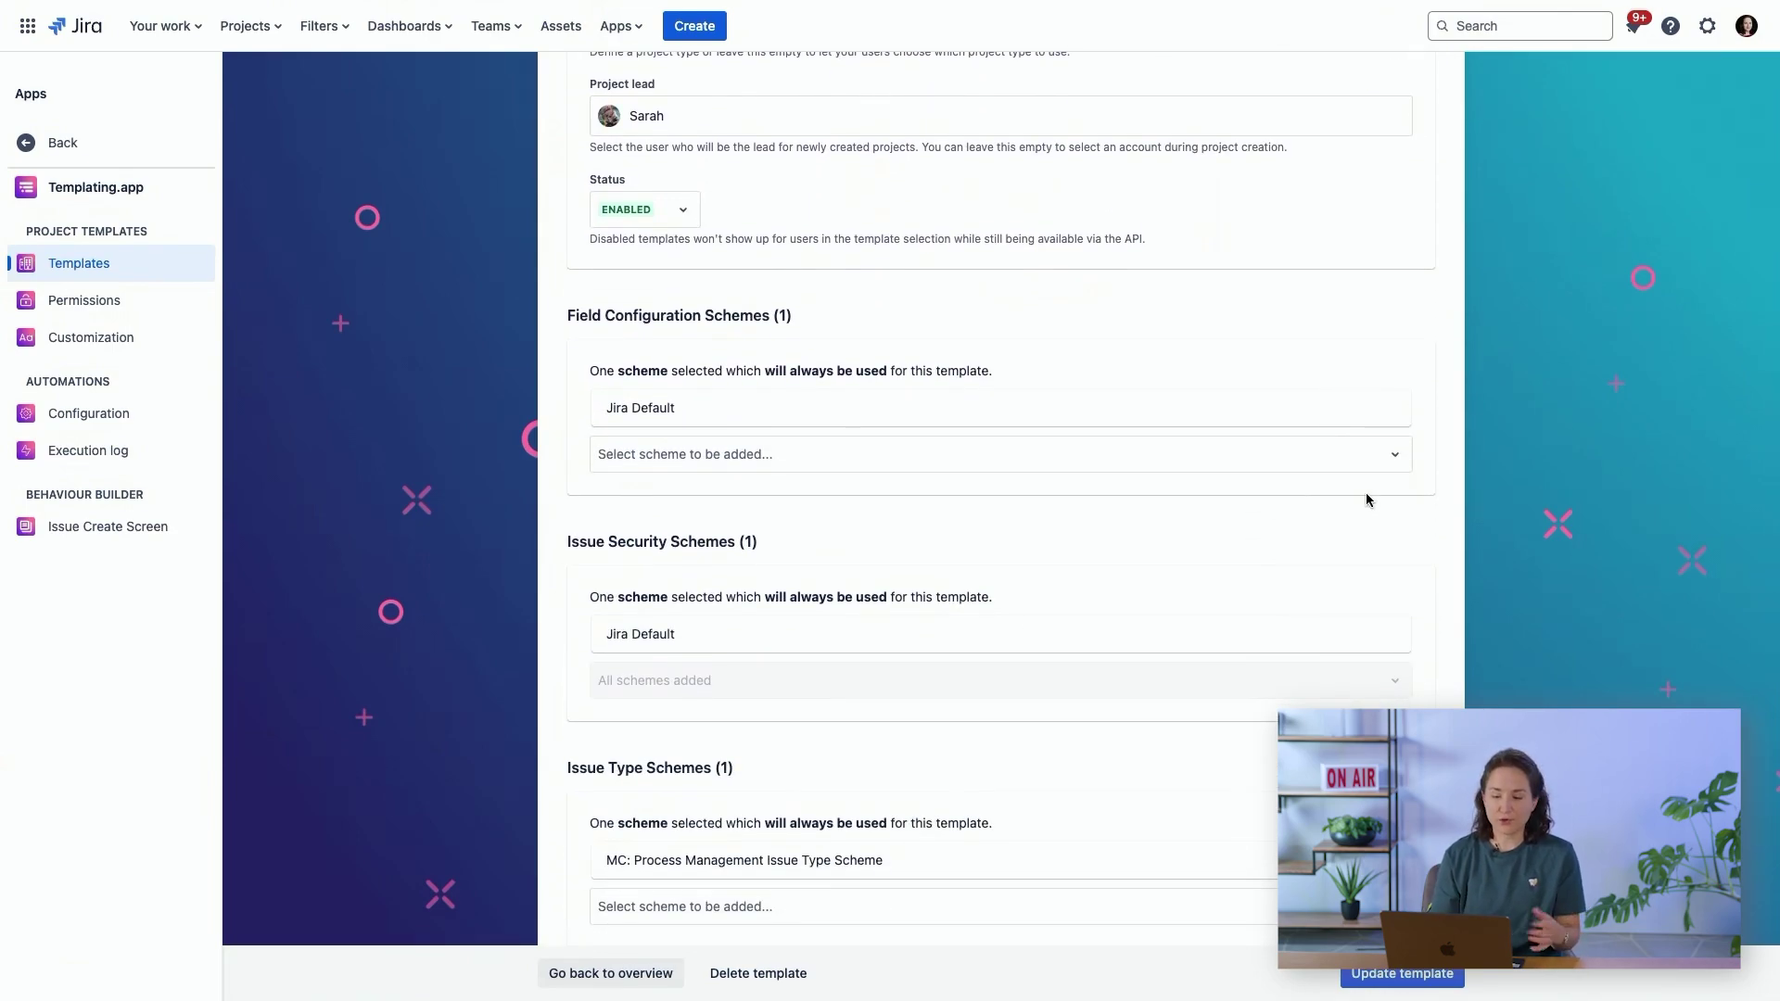
pyautogui.click(1397, 461)
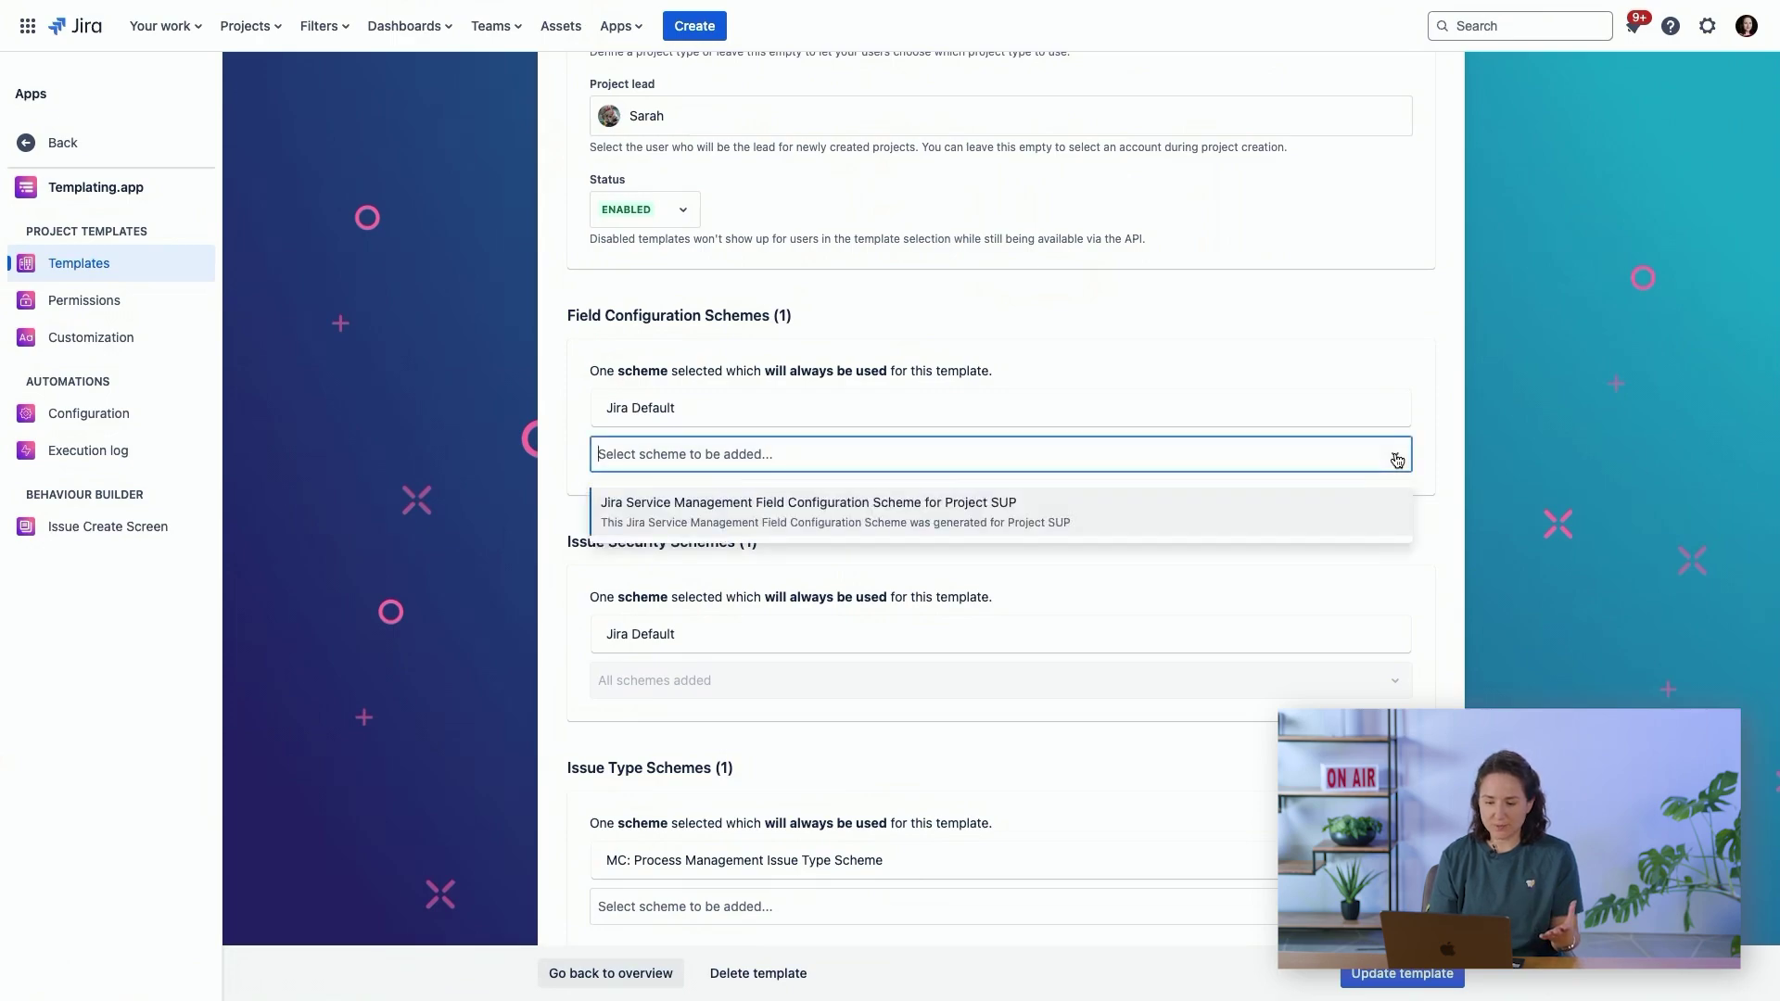
pyautogui.scroll(-2, 1438, 436)
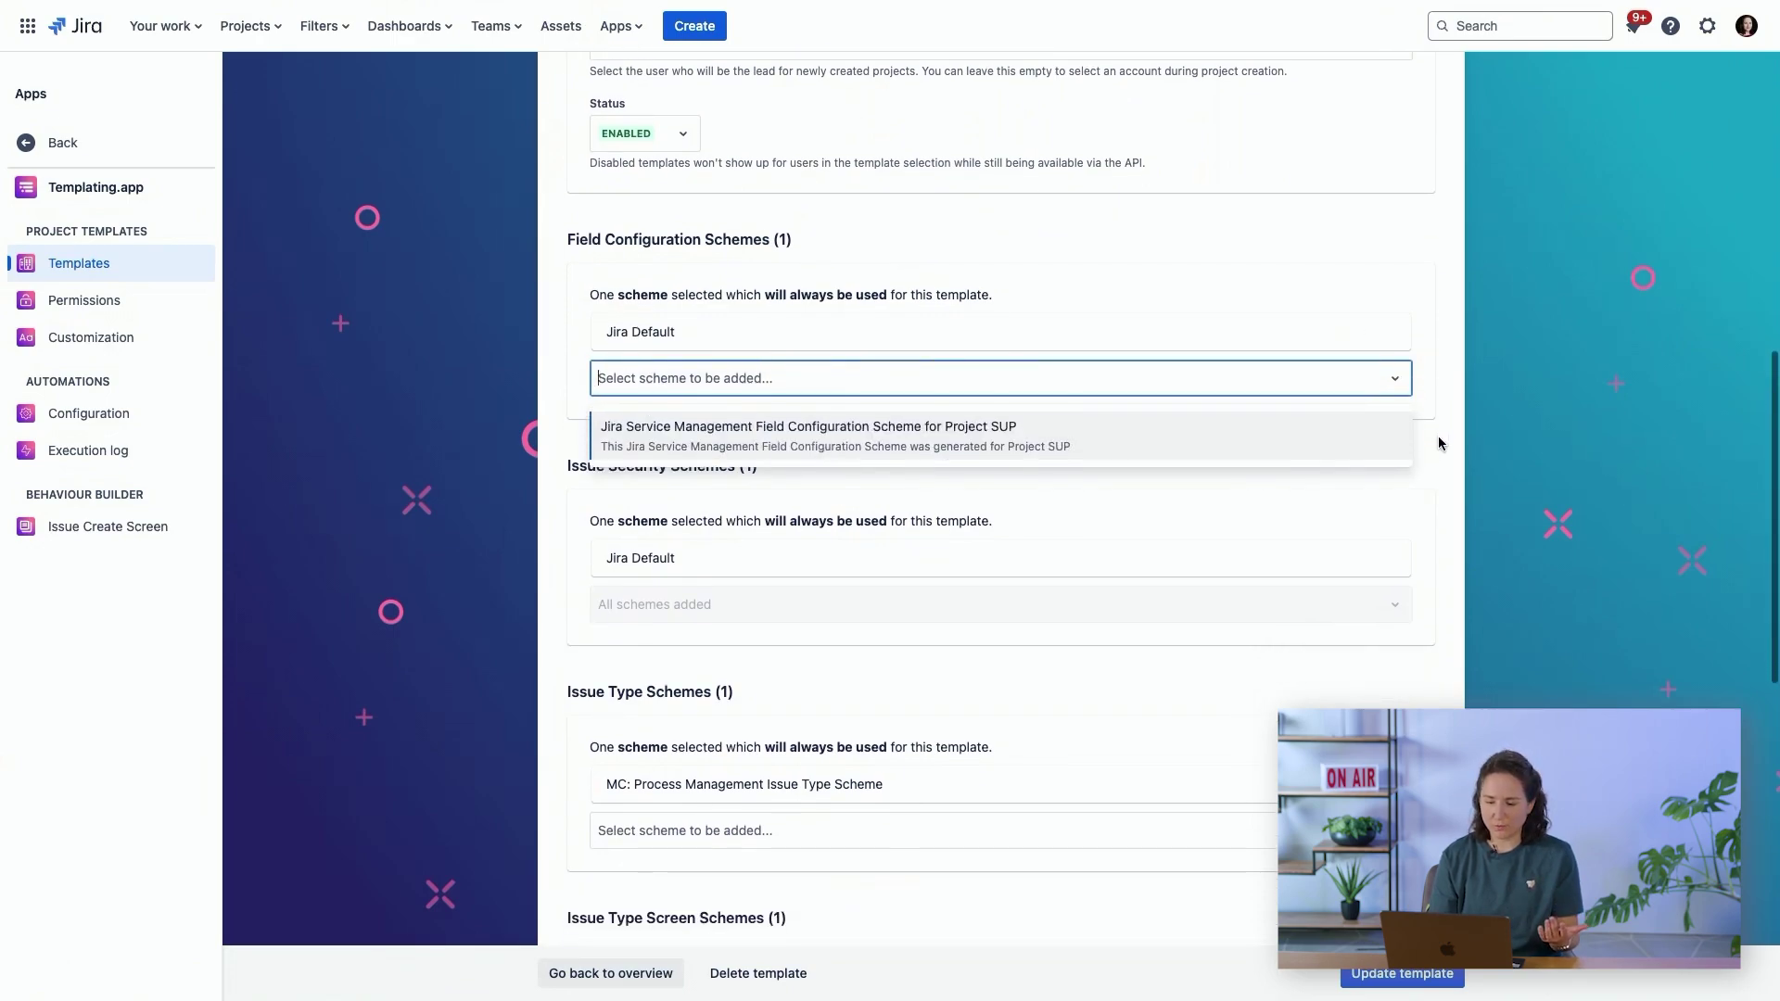
pyautogui.scroll(-2, 1438, 457)
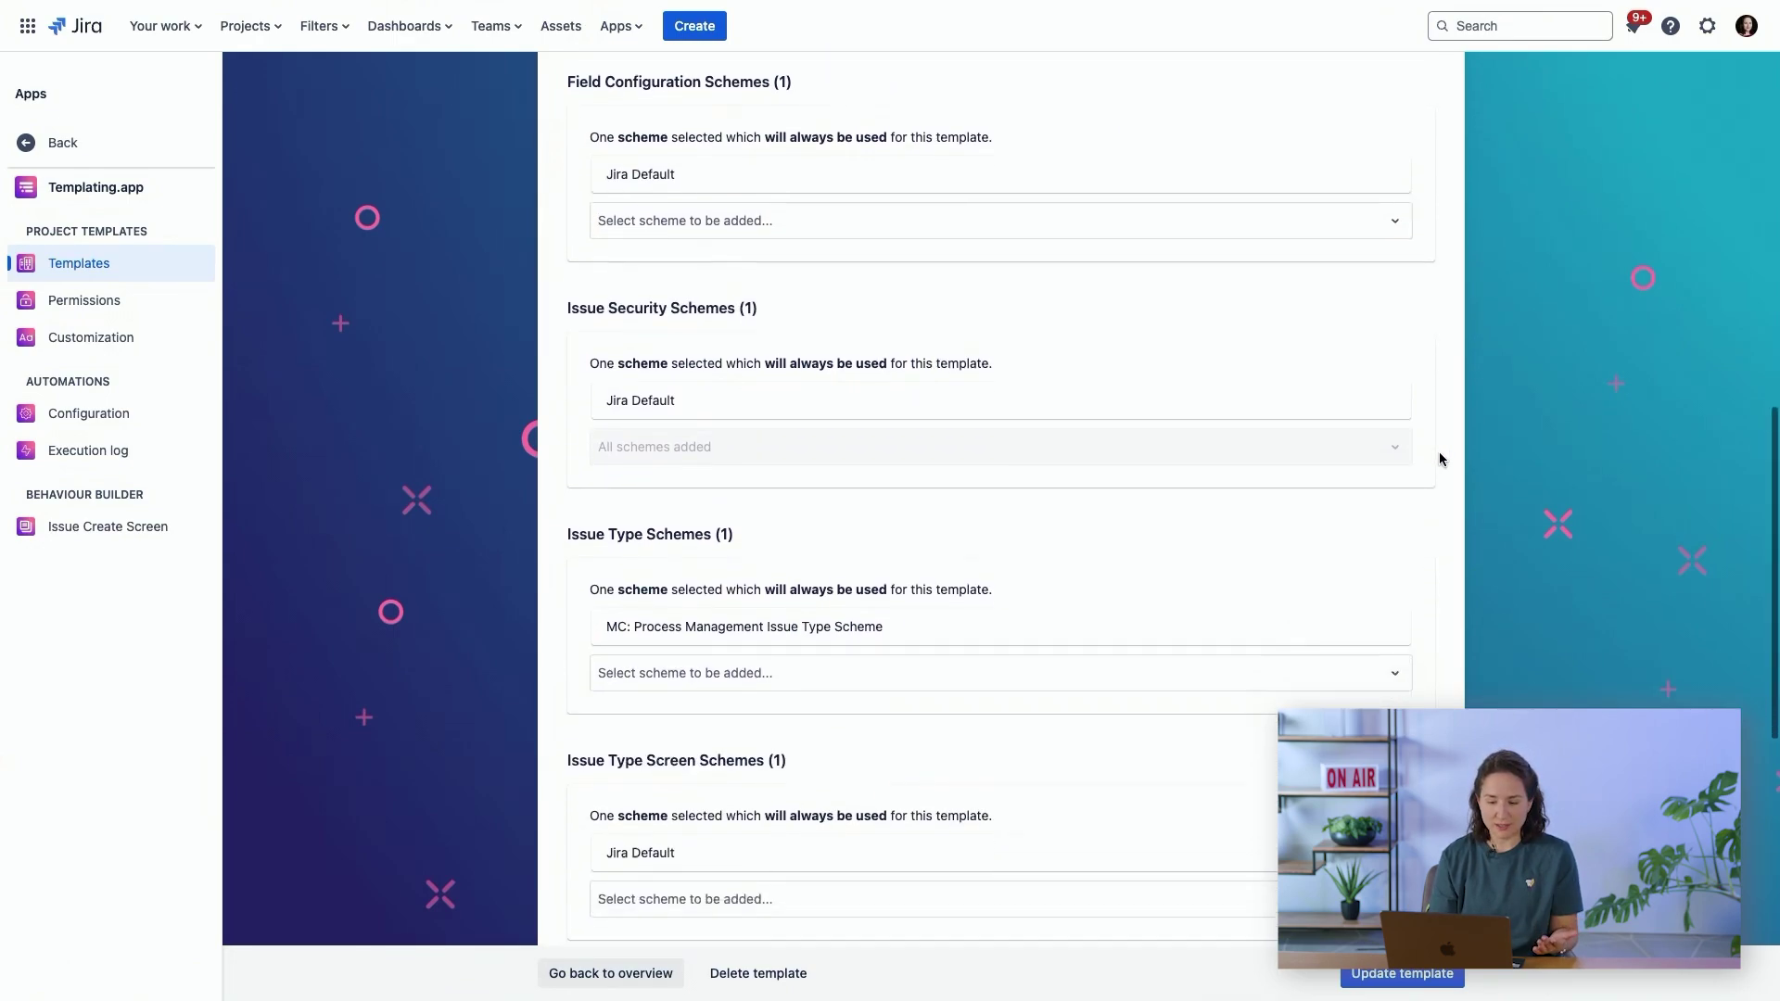
pyautogui.click(1397, 593)
pyautogui.scroll(-3, 1397, 697)
pyautogui.click(1454, 648)
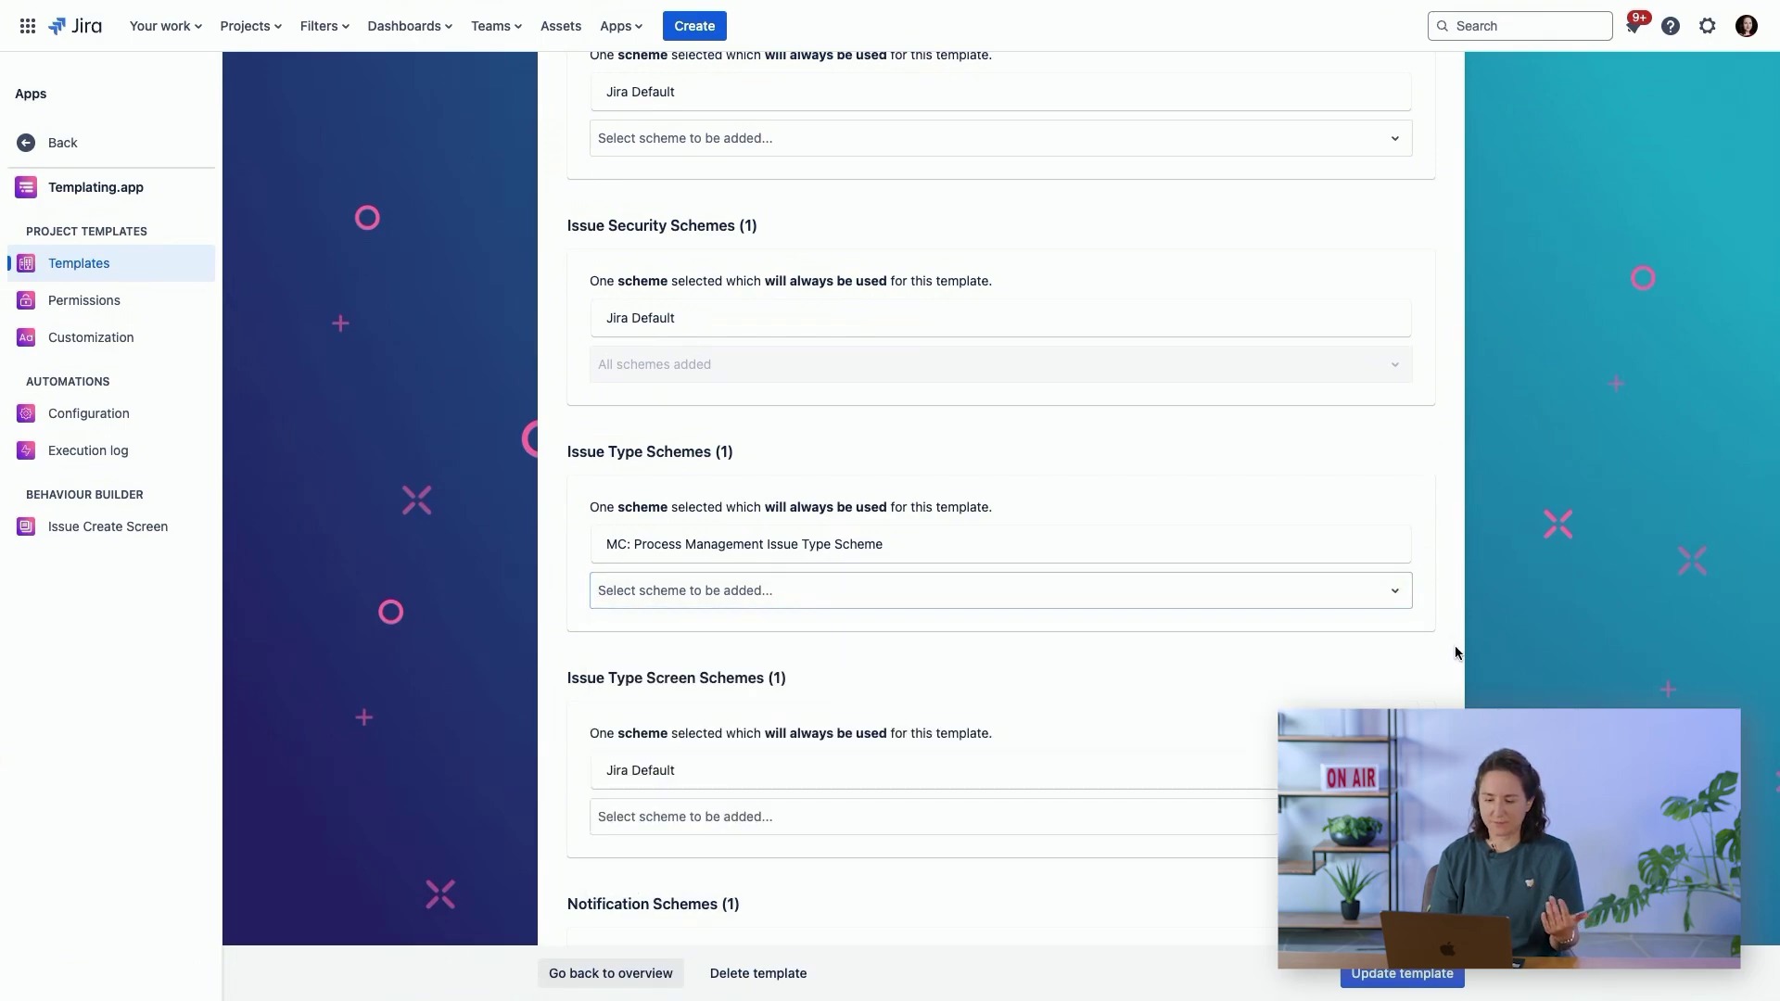
pyautogui.scroll(-4, 1455, 649)
pyautogui.click(1405, 700)
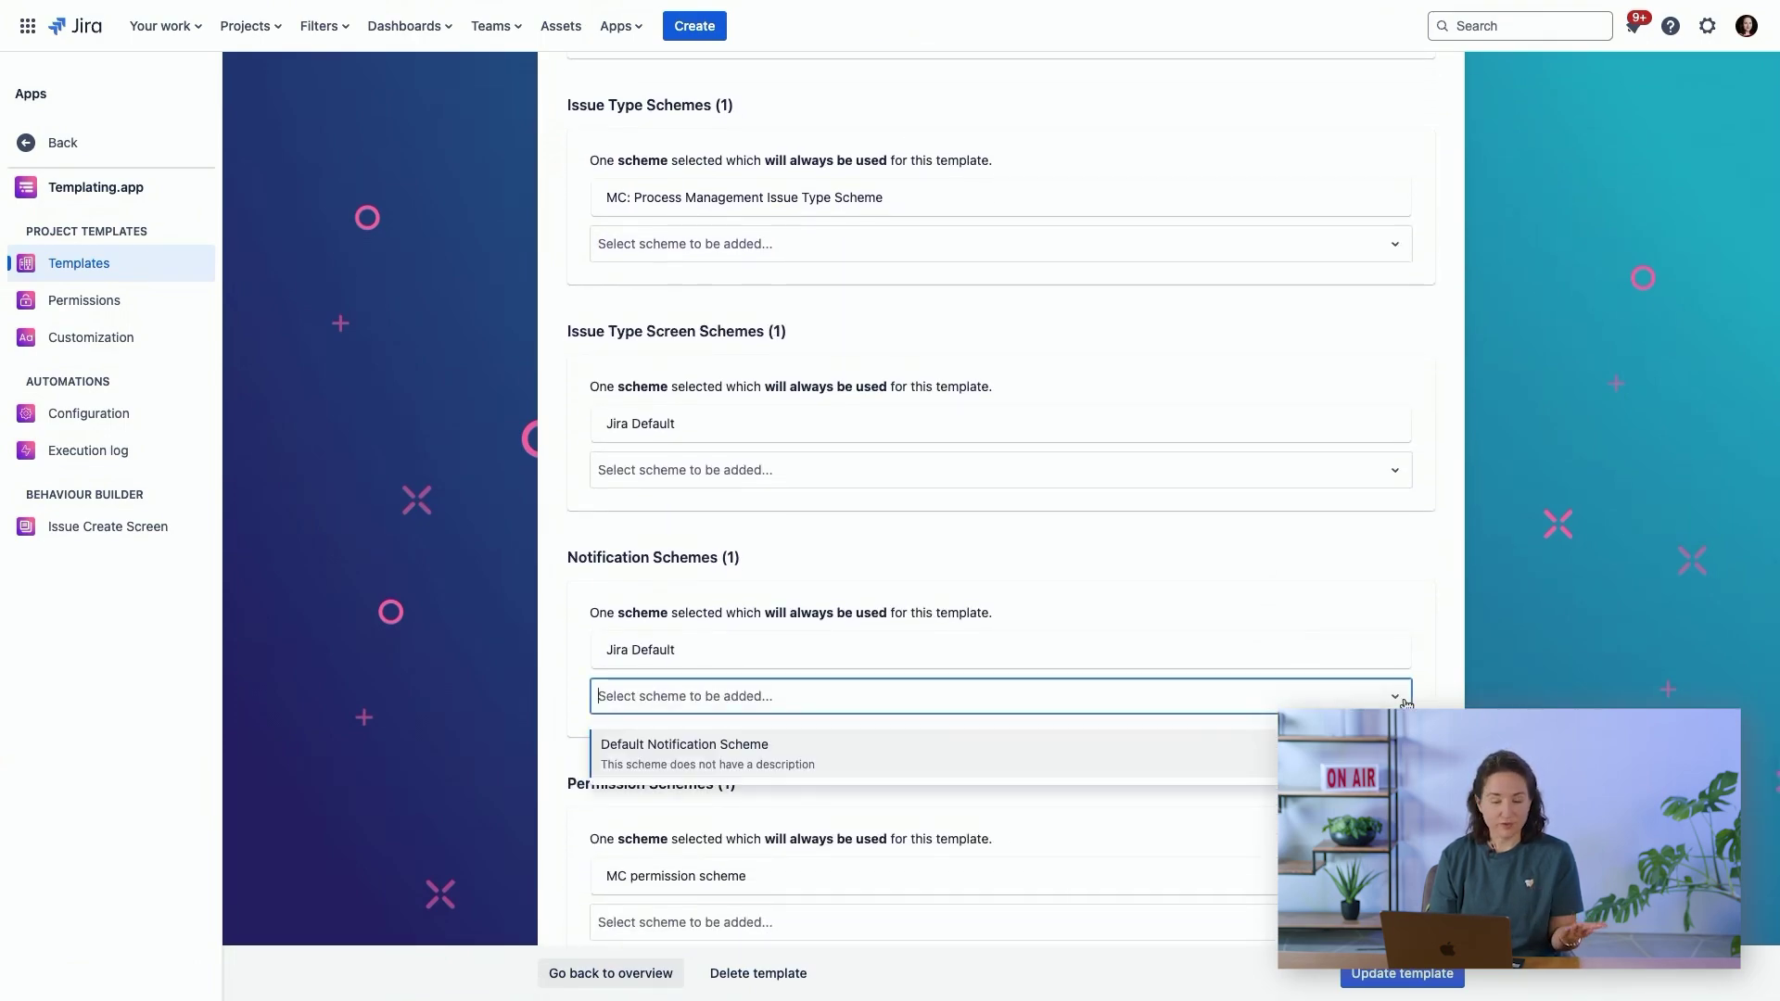
pyautogui.click(1433, 660)
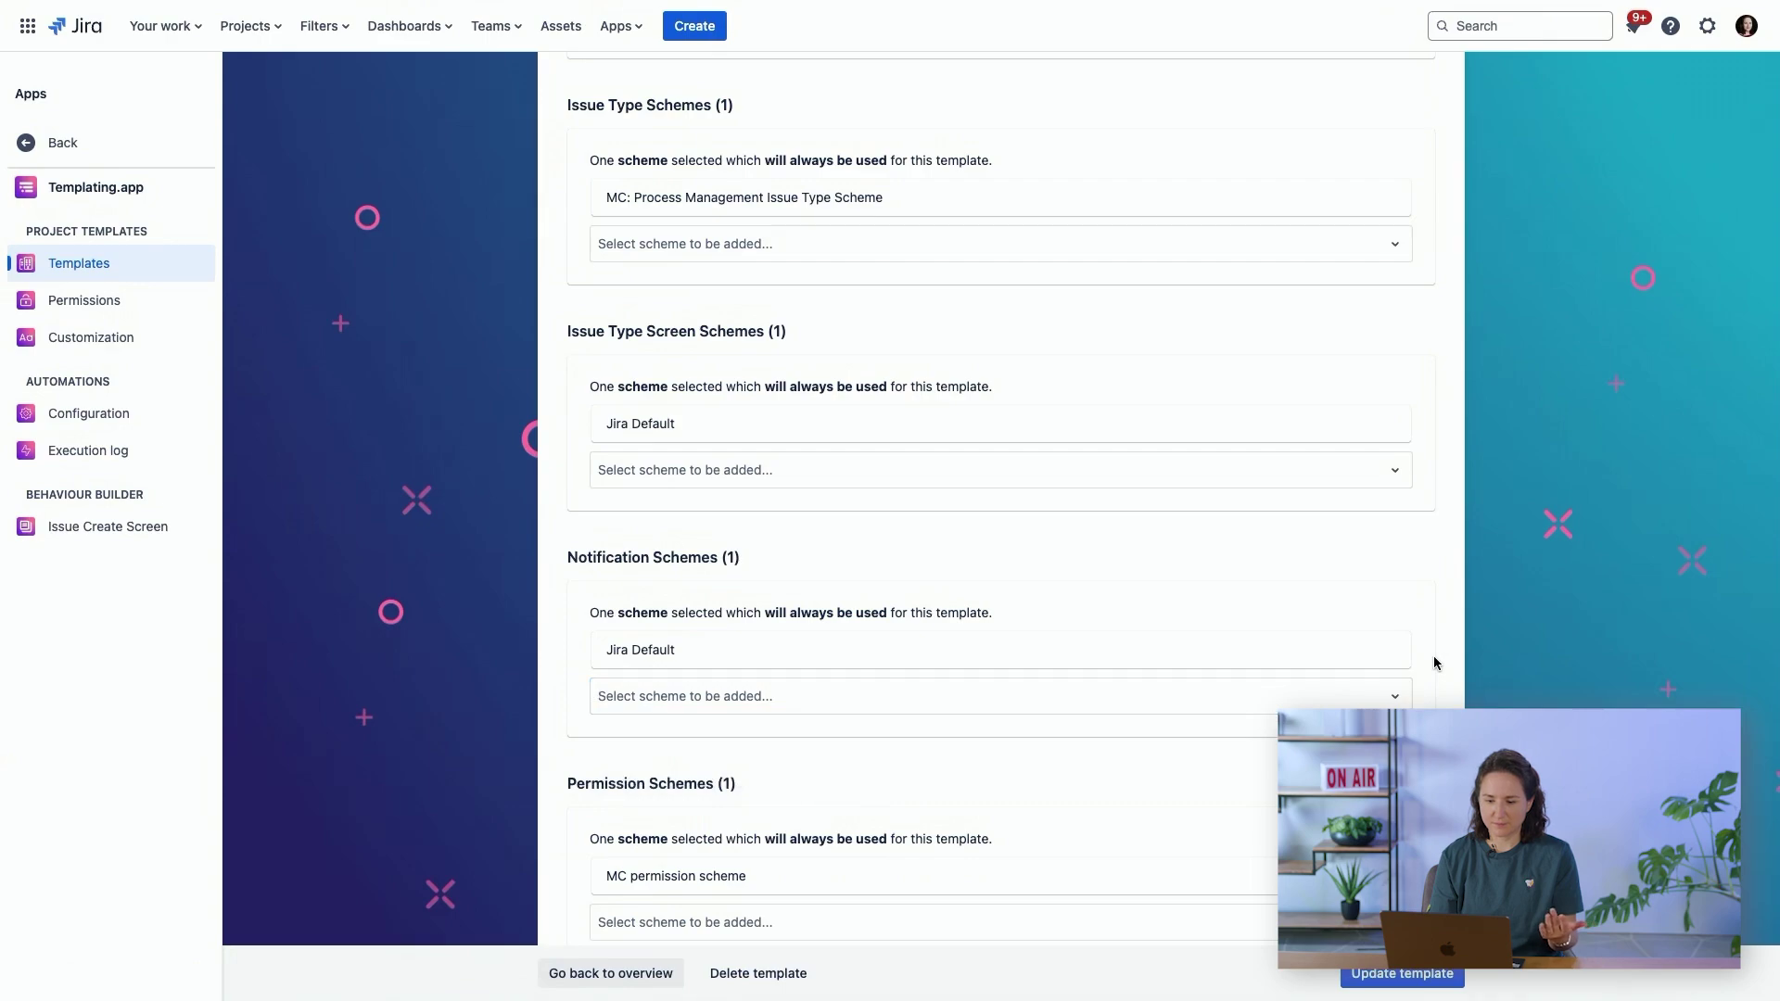
pyautogui.scroll(-4, 1433, 655)
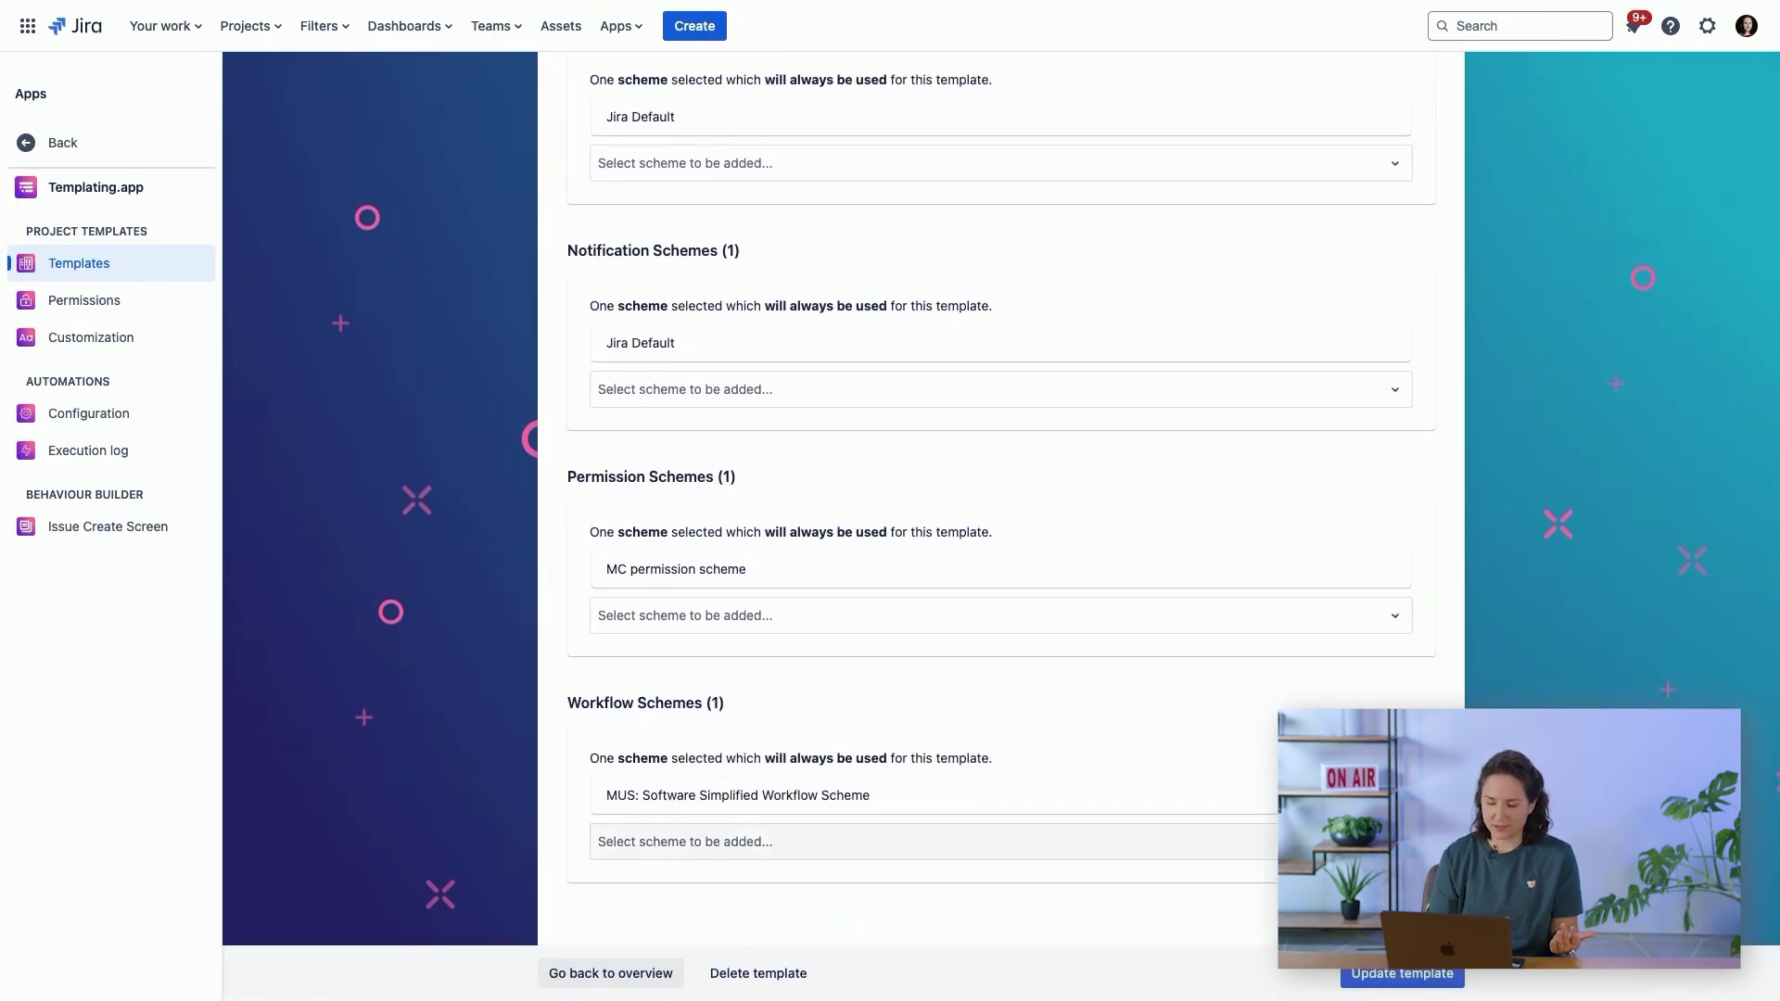
pyautogui.click(927, 841)
pyautogui.press('Escape')
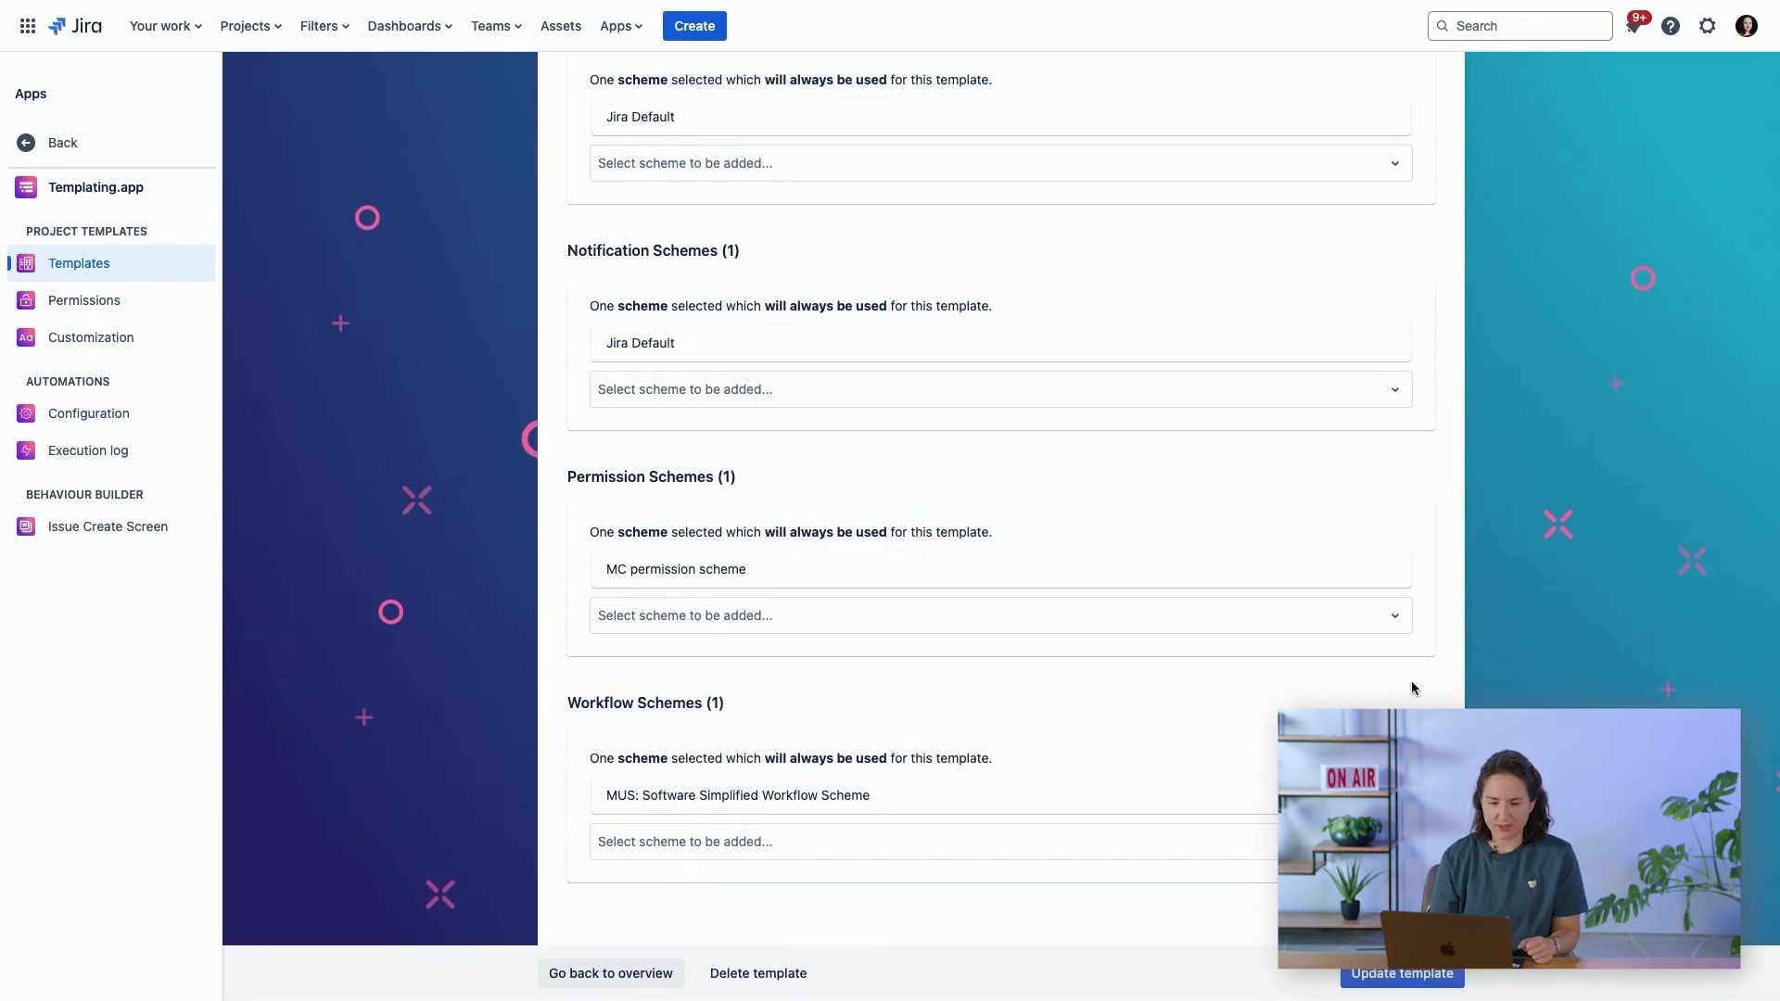
pyautogui.scroll(15, 1326, 406)
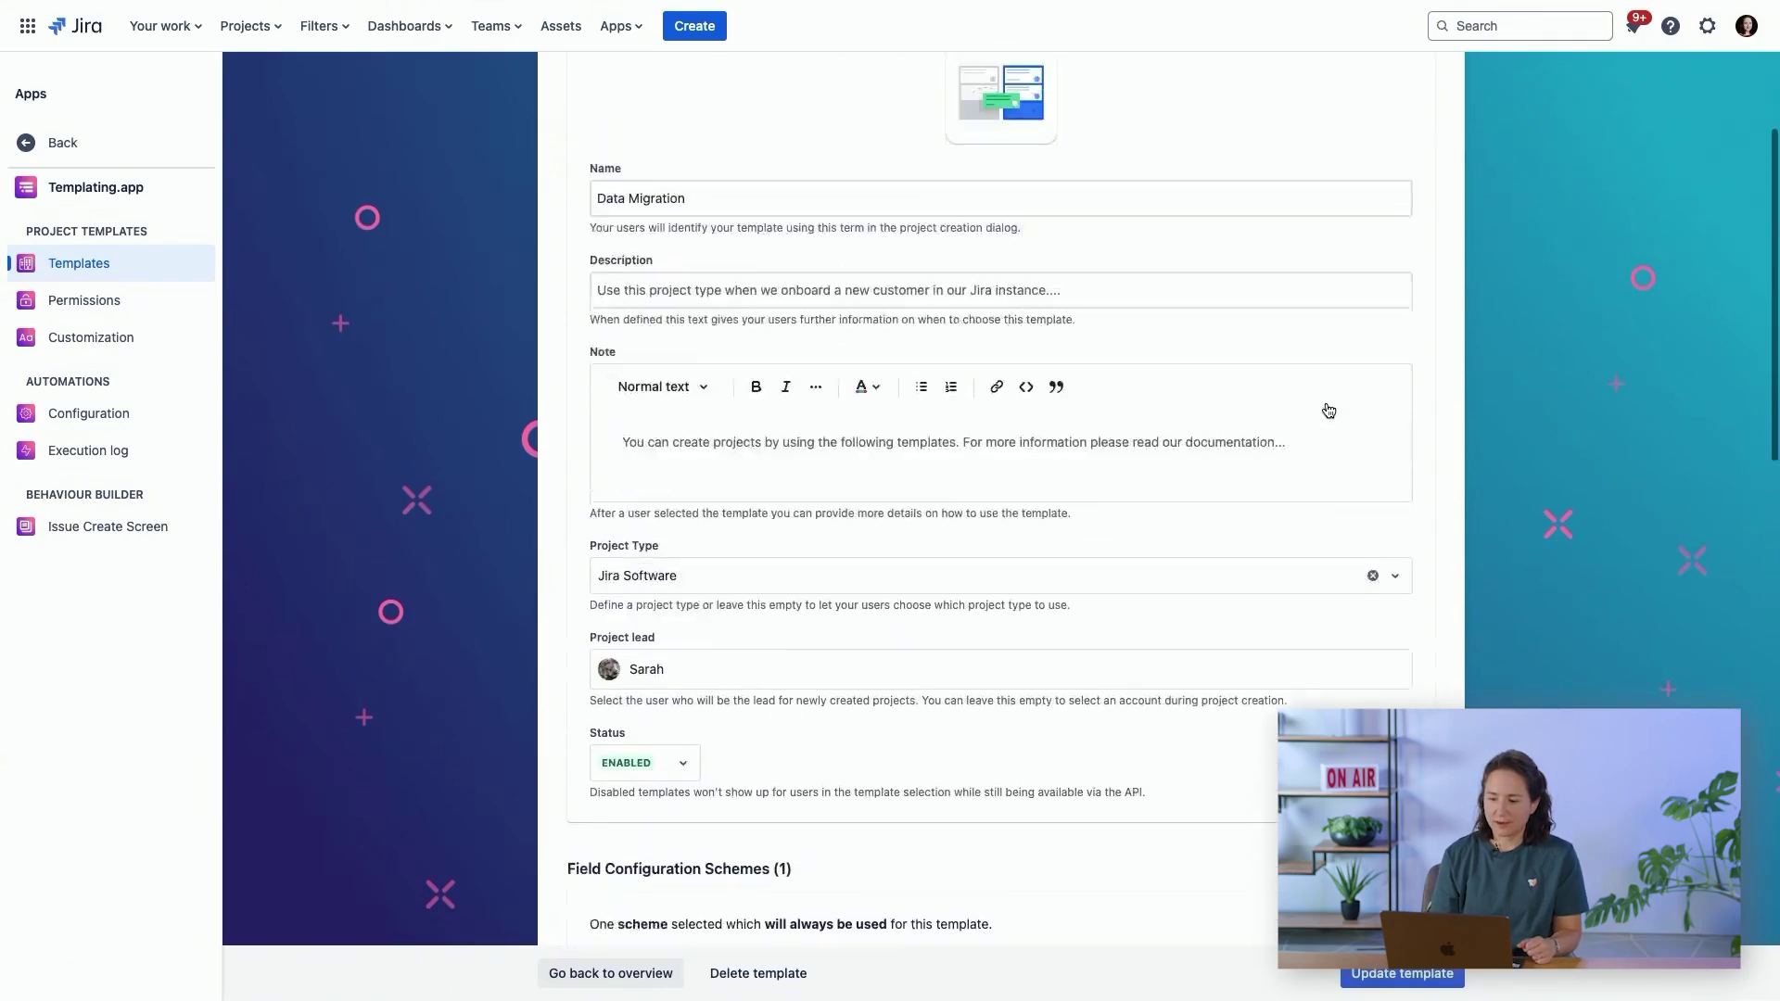
# Check which groups and users have project template permissions, then view the Customization page.
pyautogui.click(118, 301)
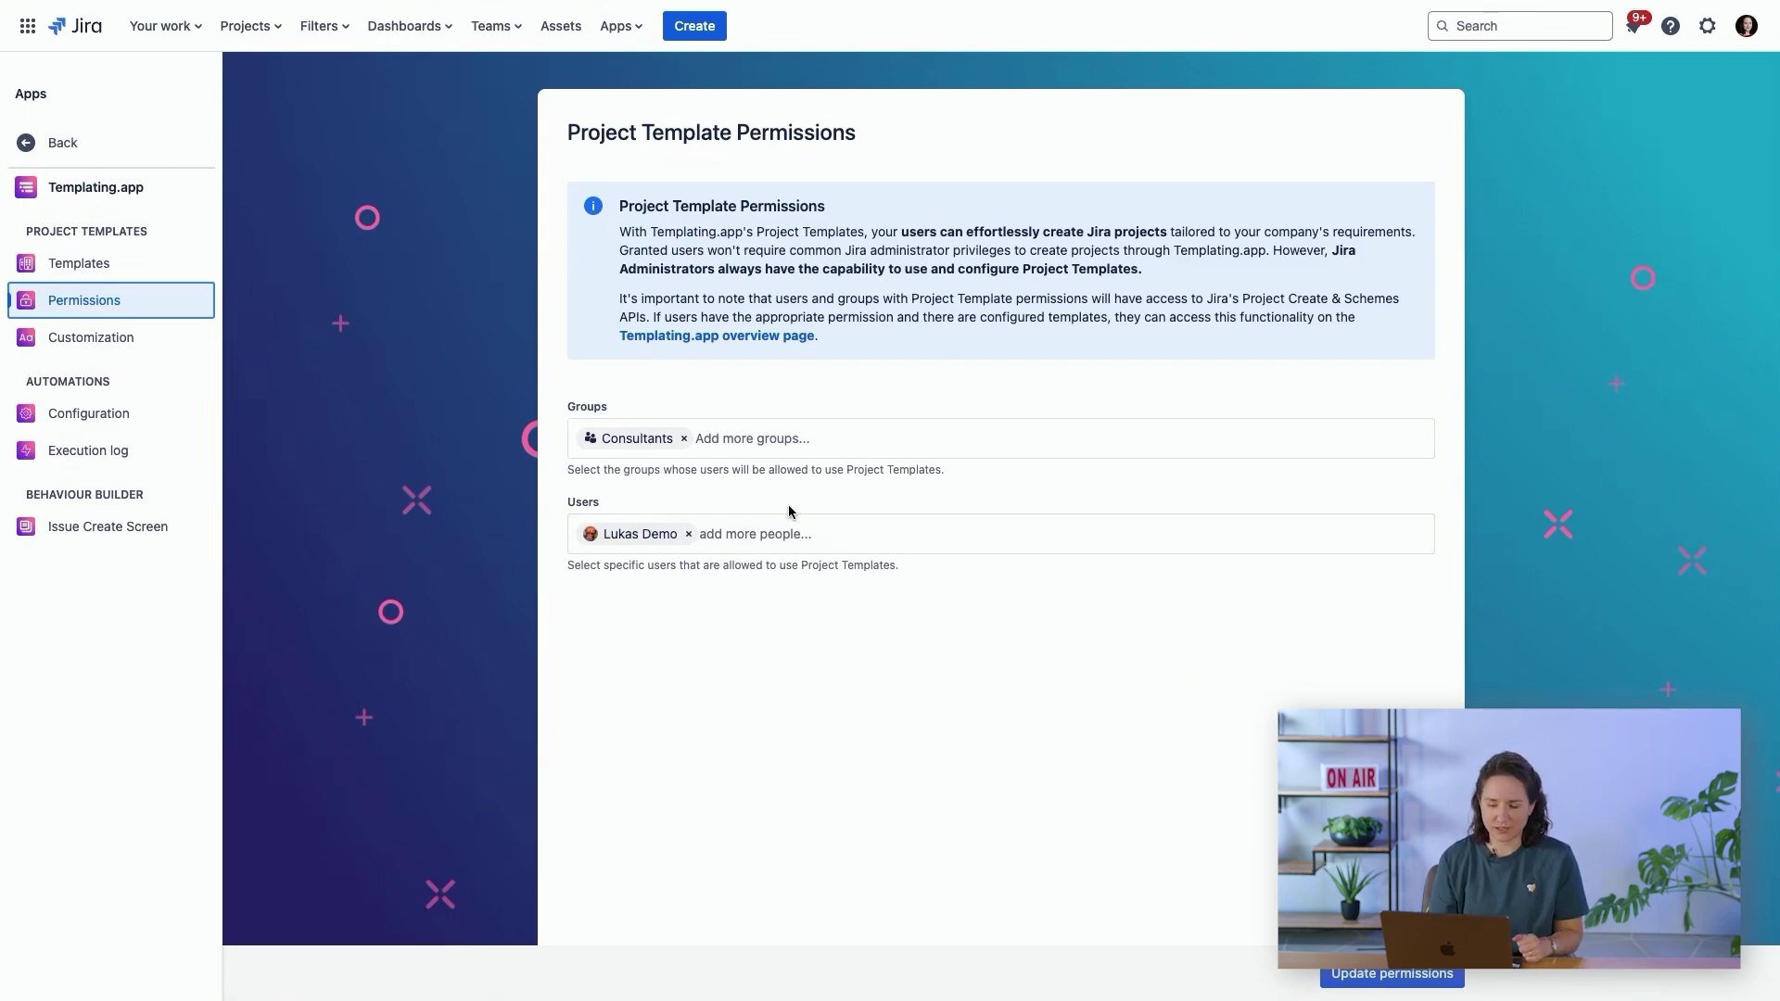
pyautogui.click(102, 338)
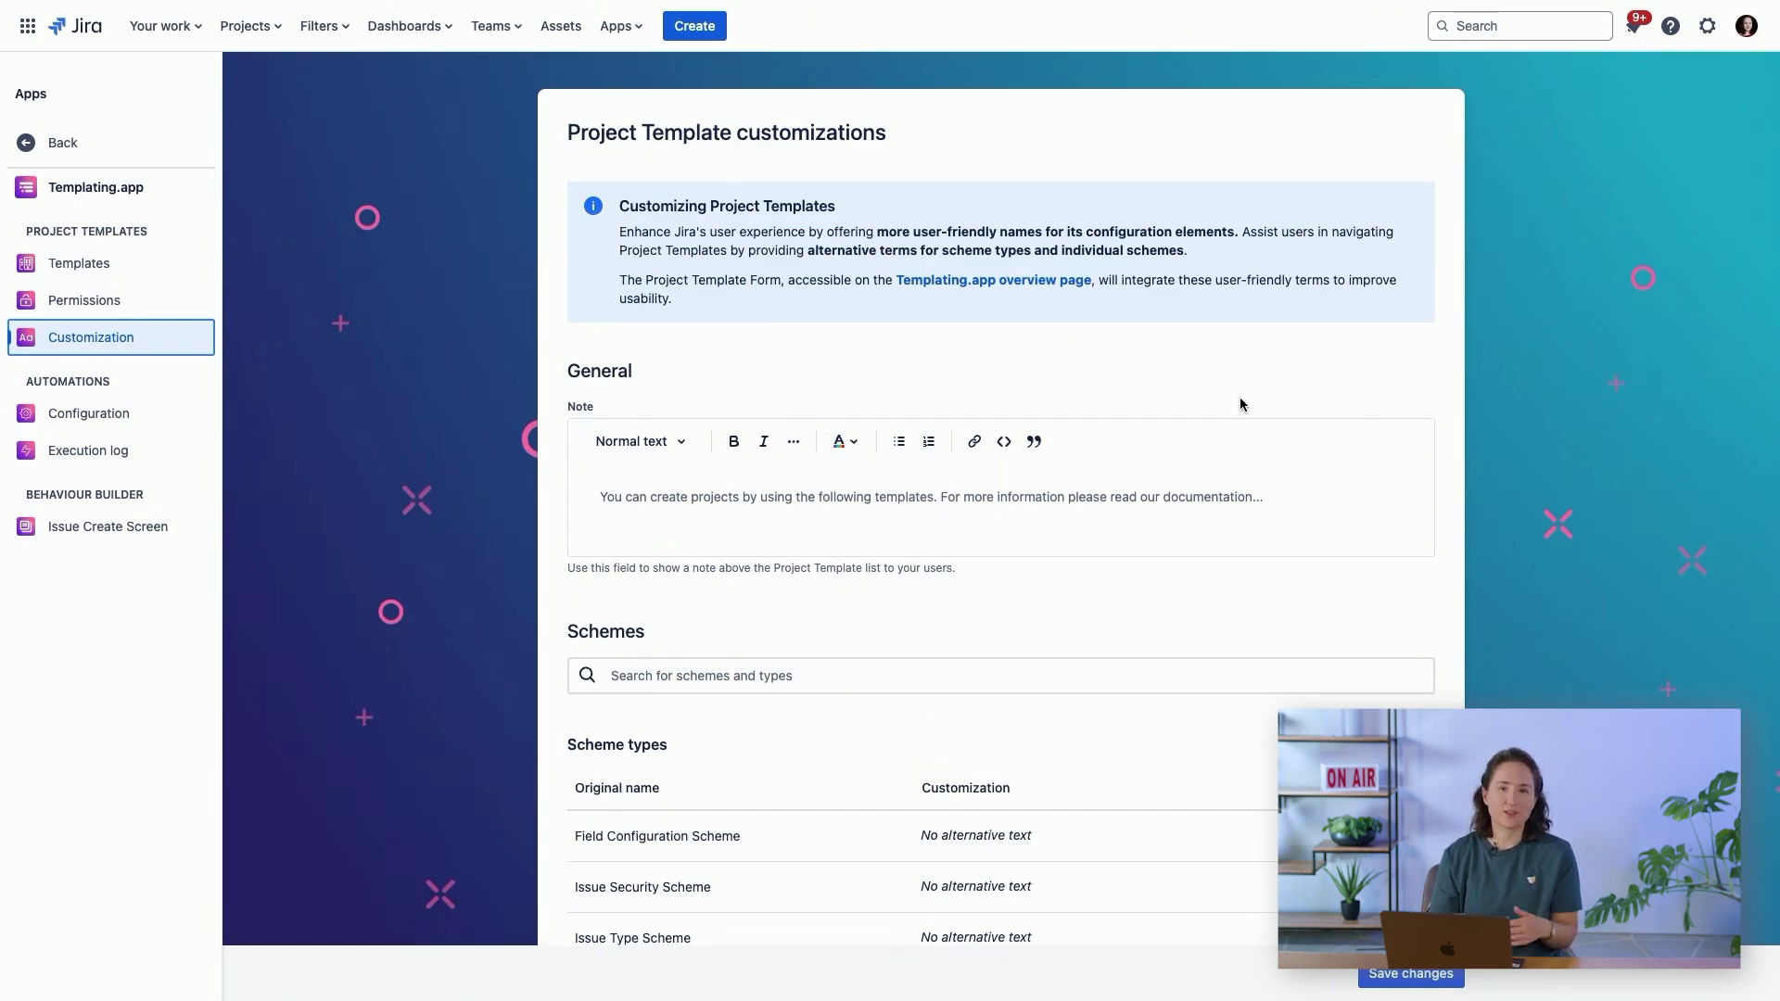
# Set the Notification Scheme alternative text to 'Emails and notifications sent from Jira'.
pyautogui.scroll(-4, 1270, 444)
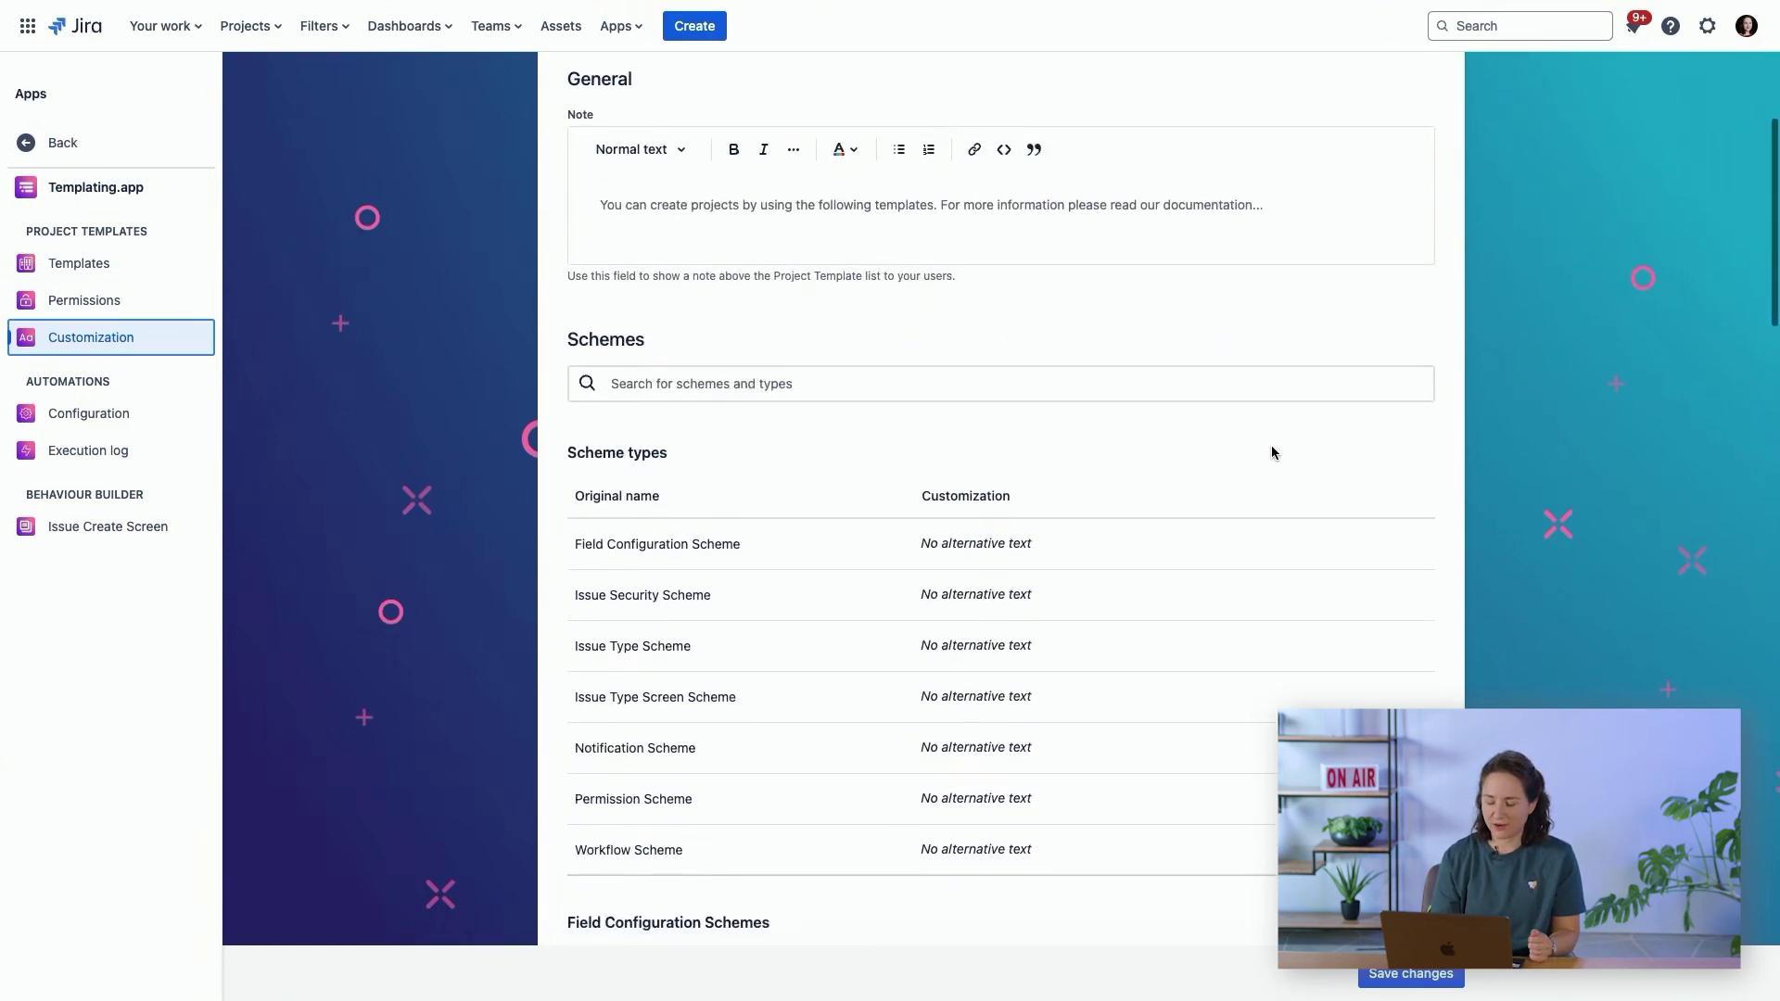
pyautogui.click(969, 687)
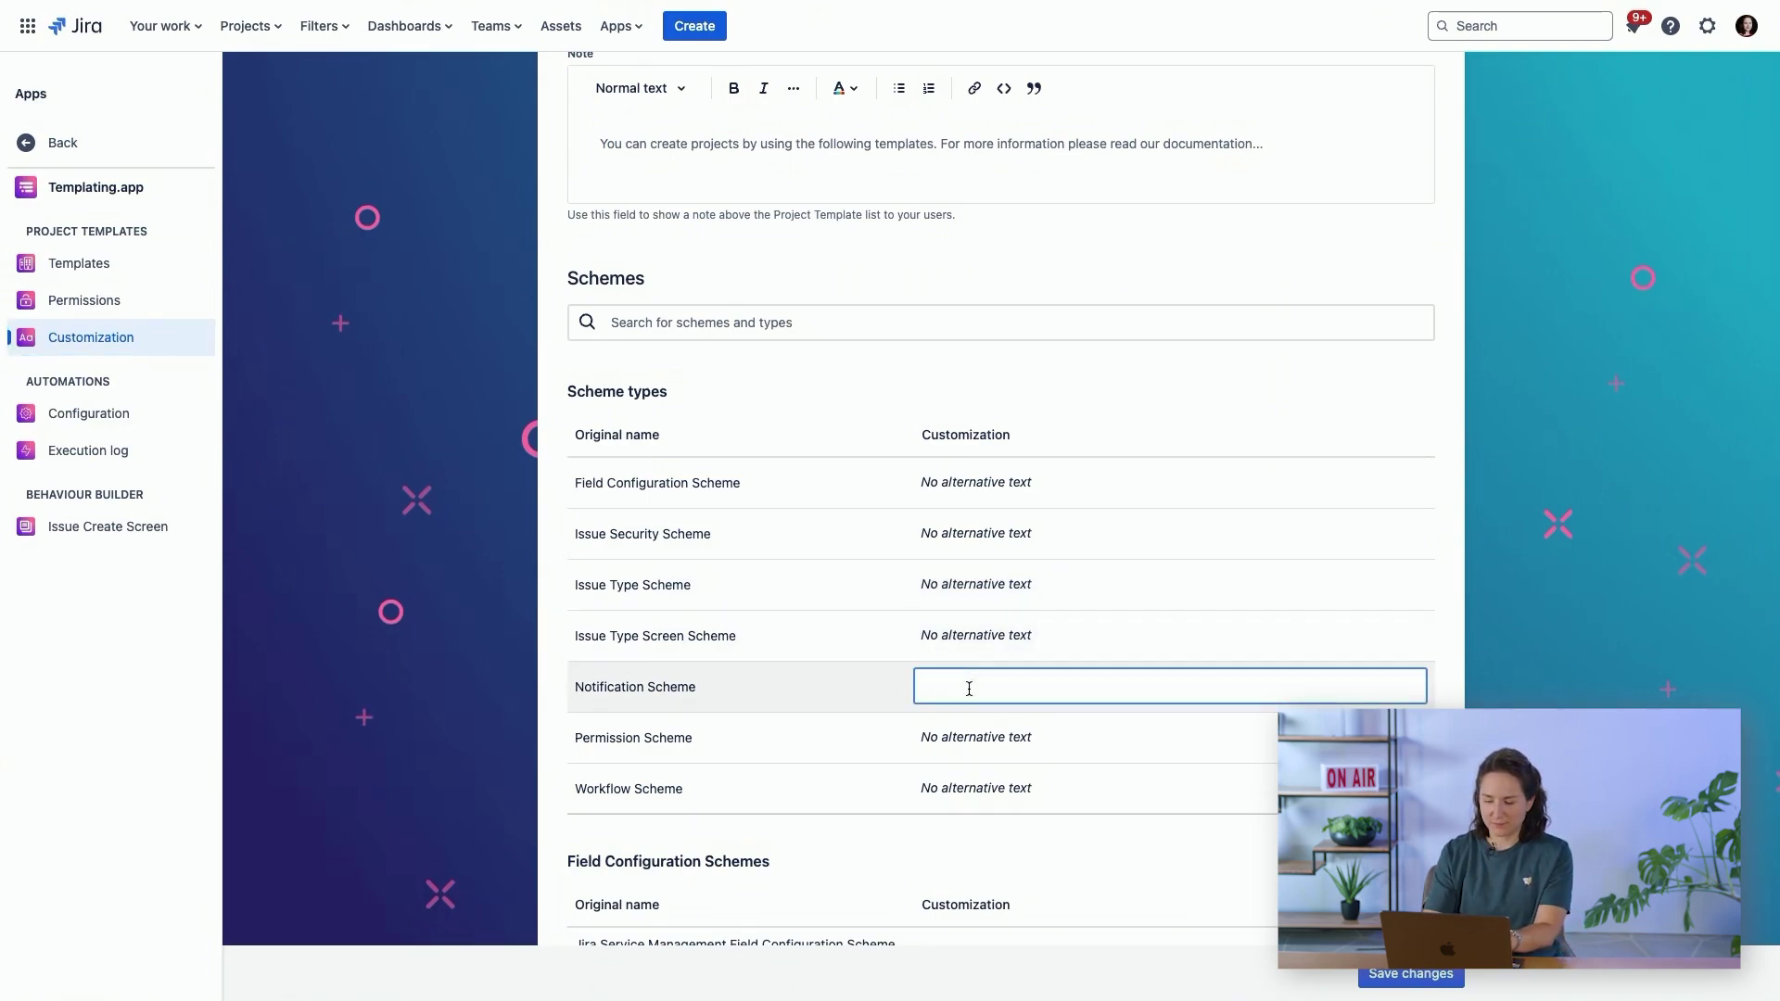
pyautogui.write('Emails and no')
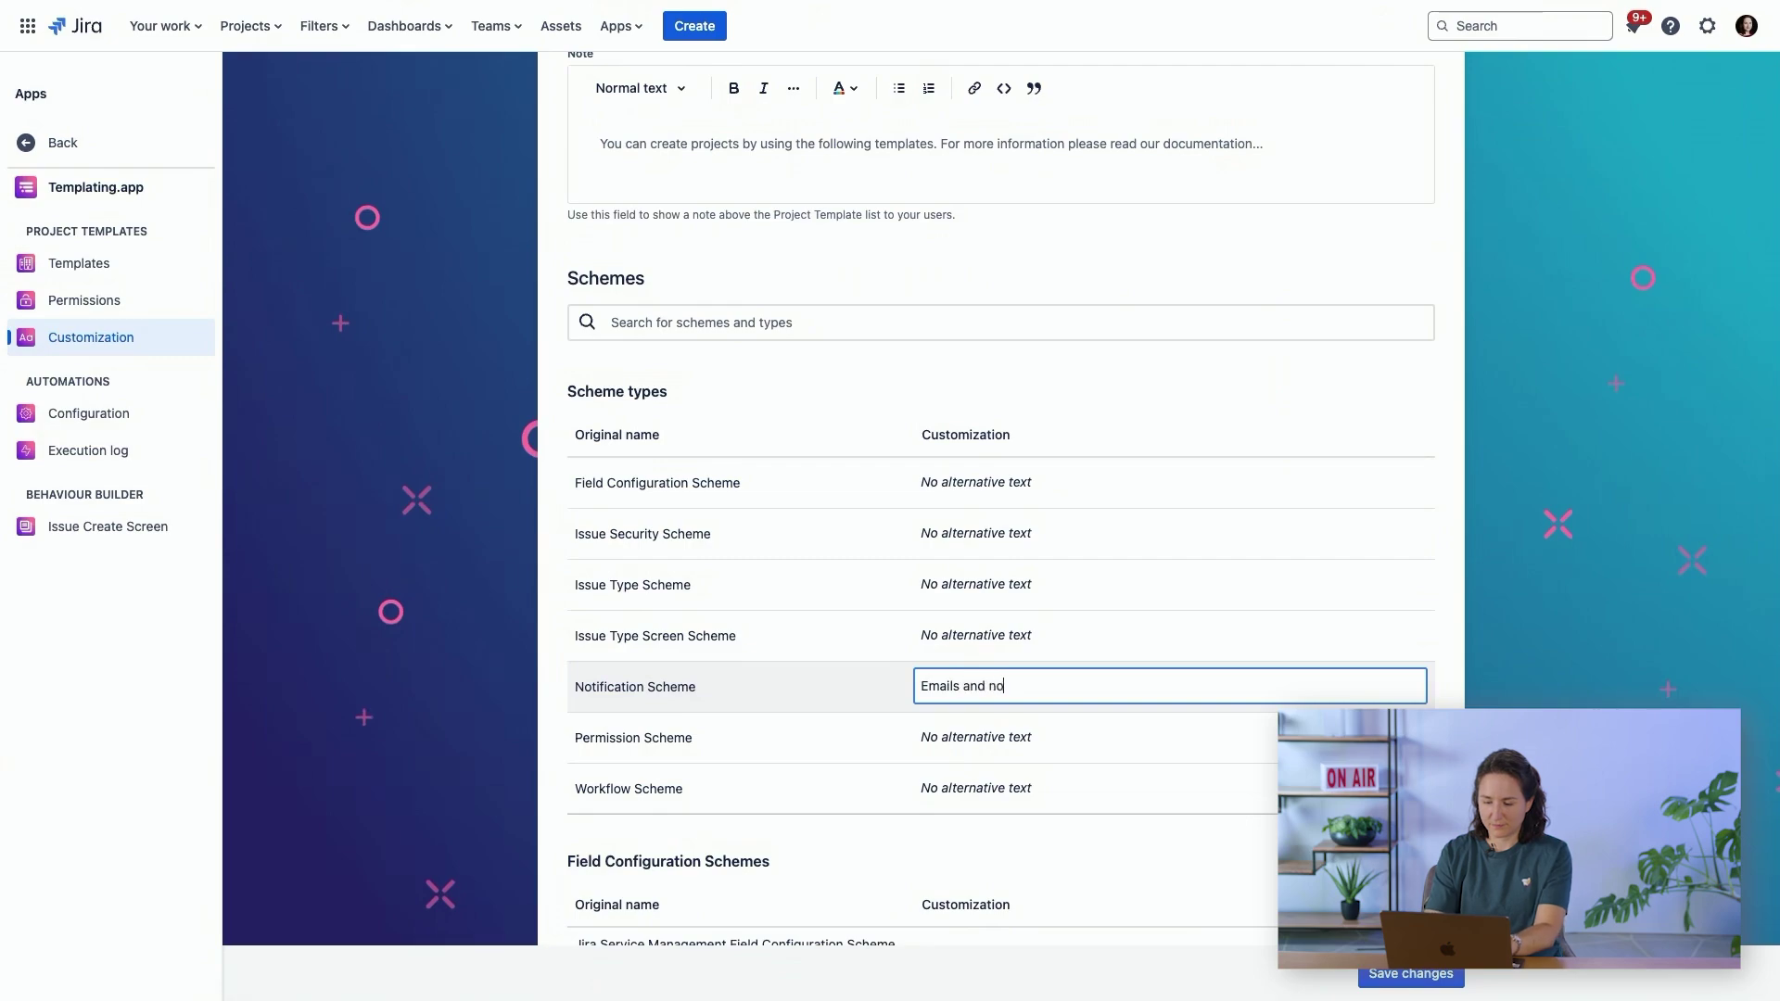
pyautogui.write('tifications sent')
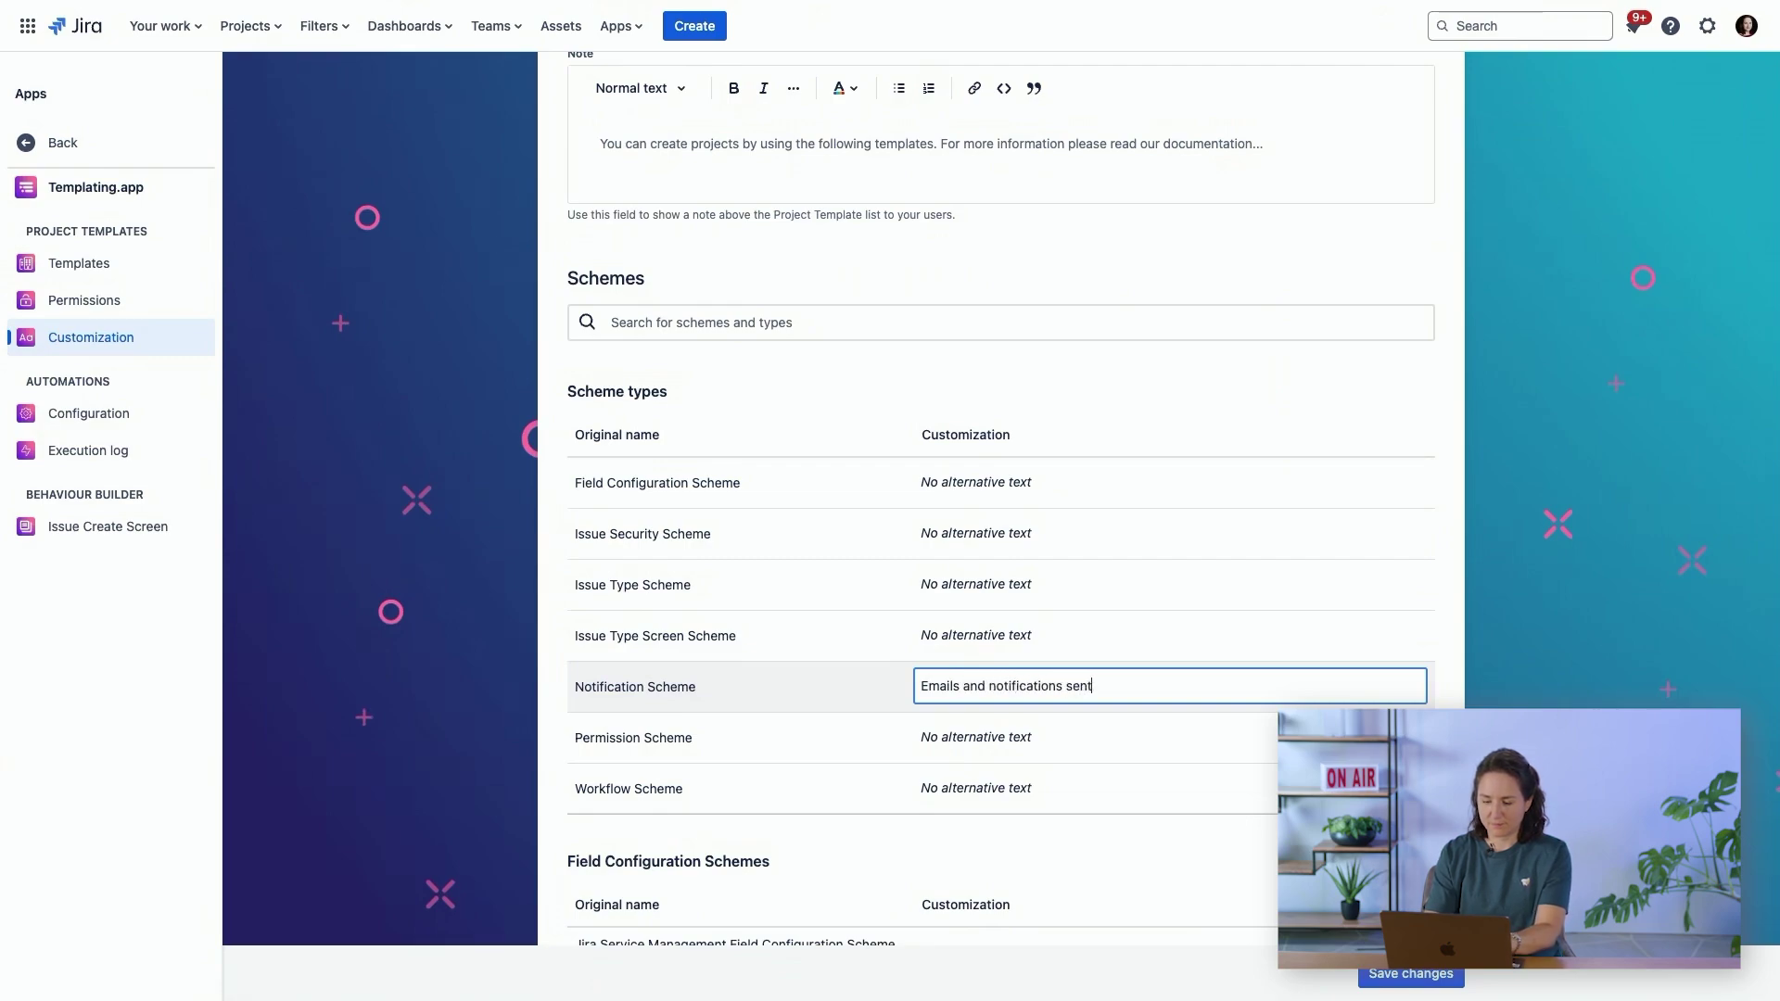
pyautogui.write(' from Jira')
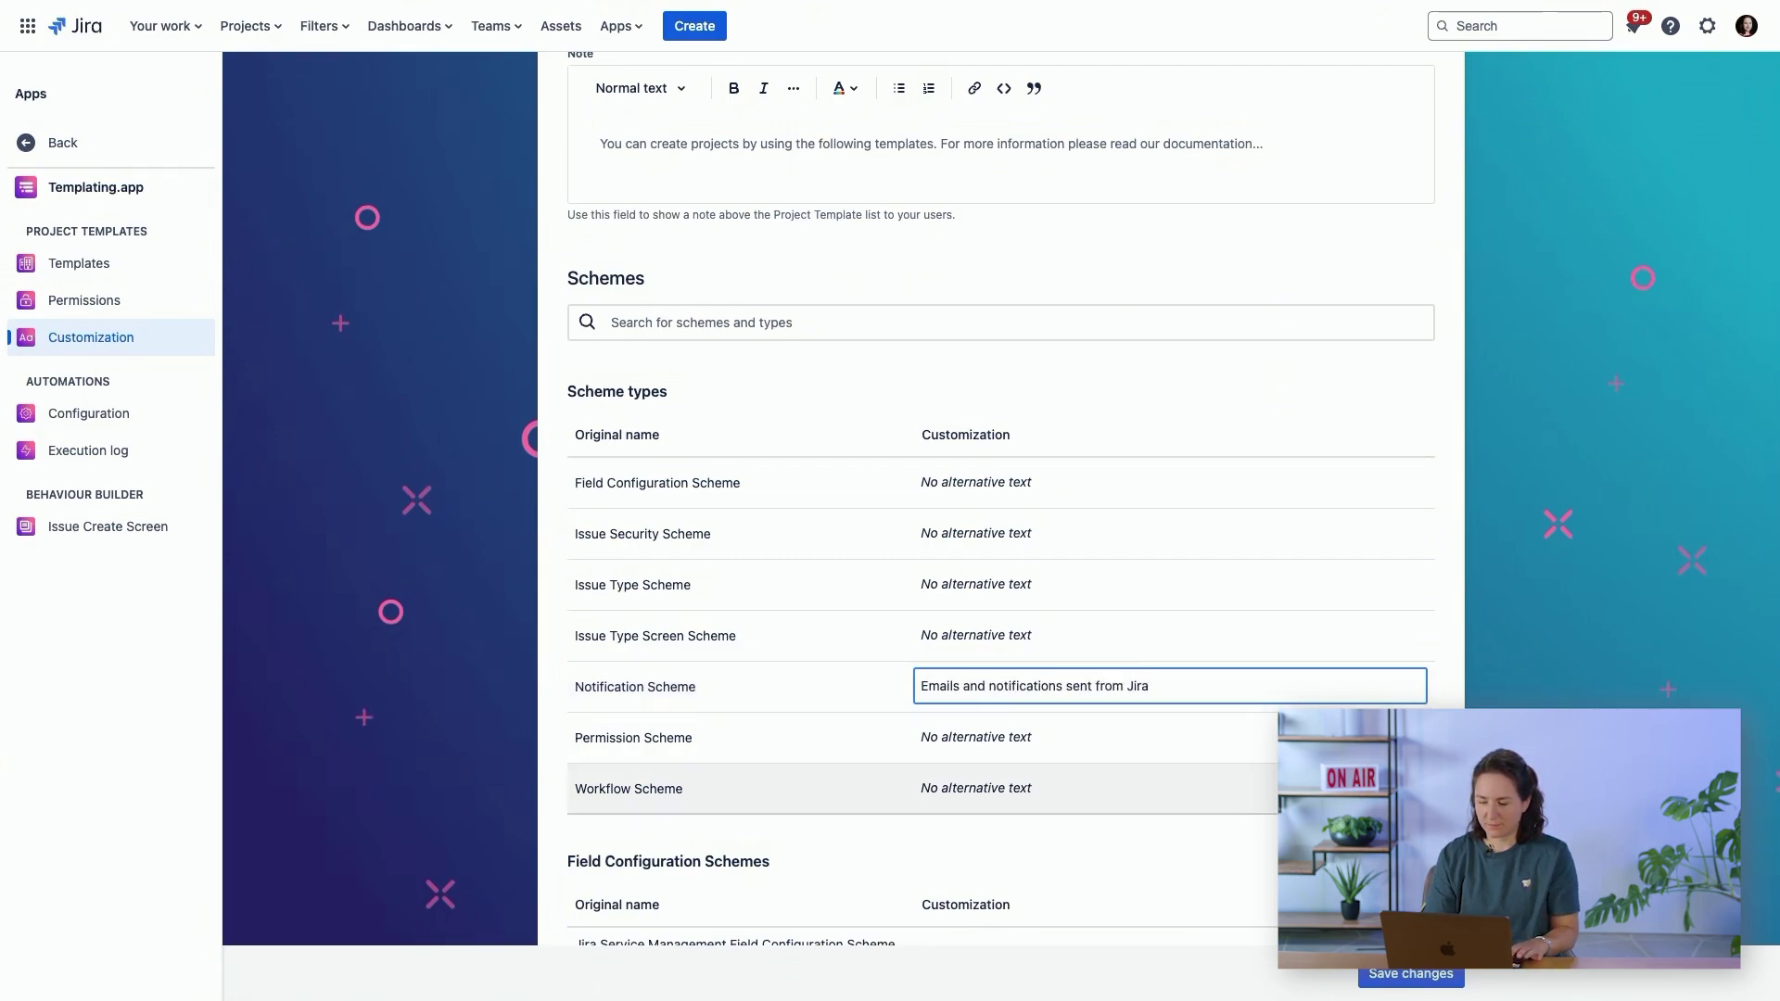
pyautogui.press('Return')
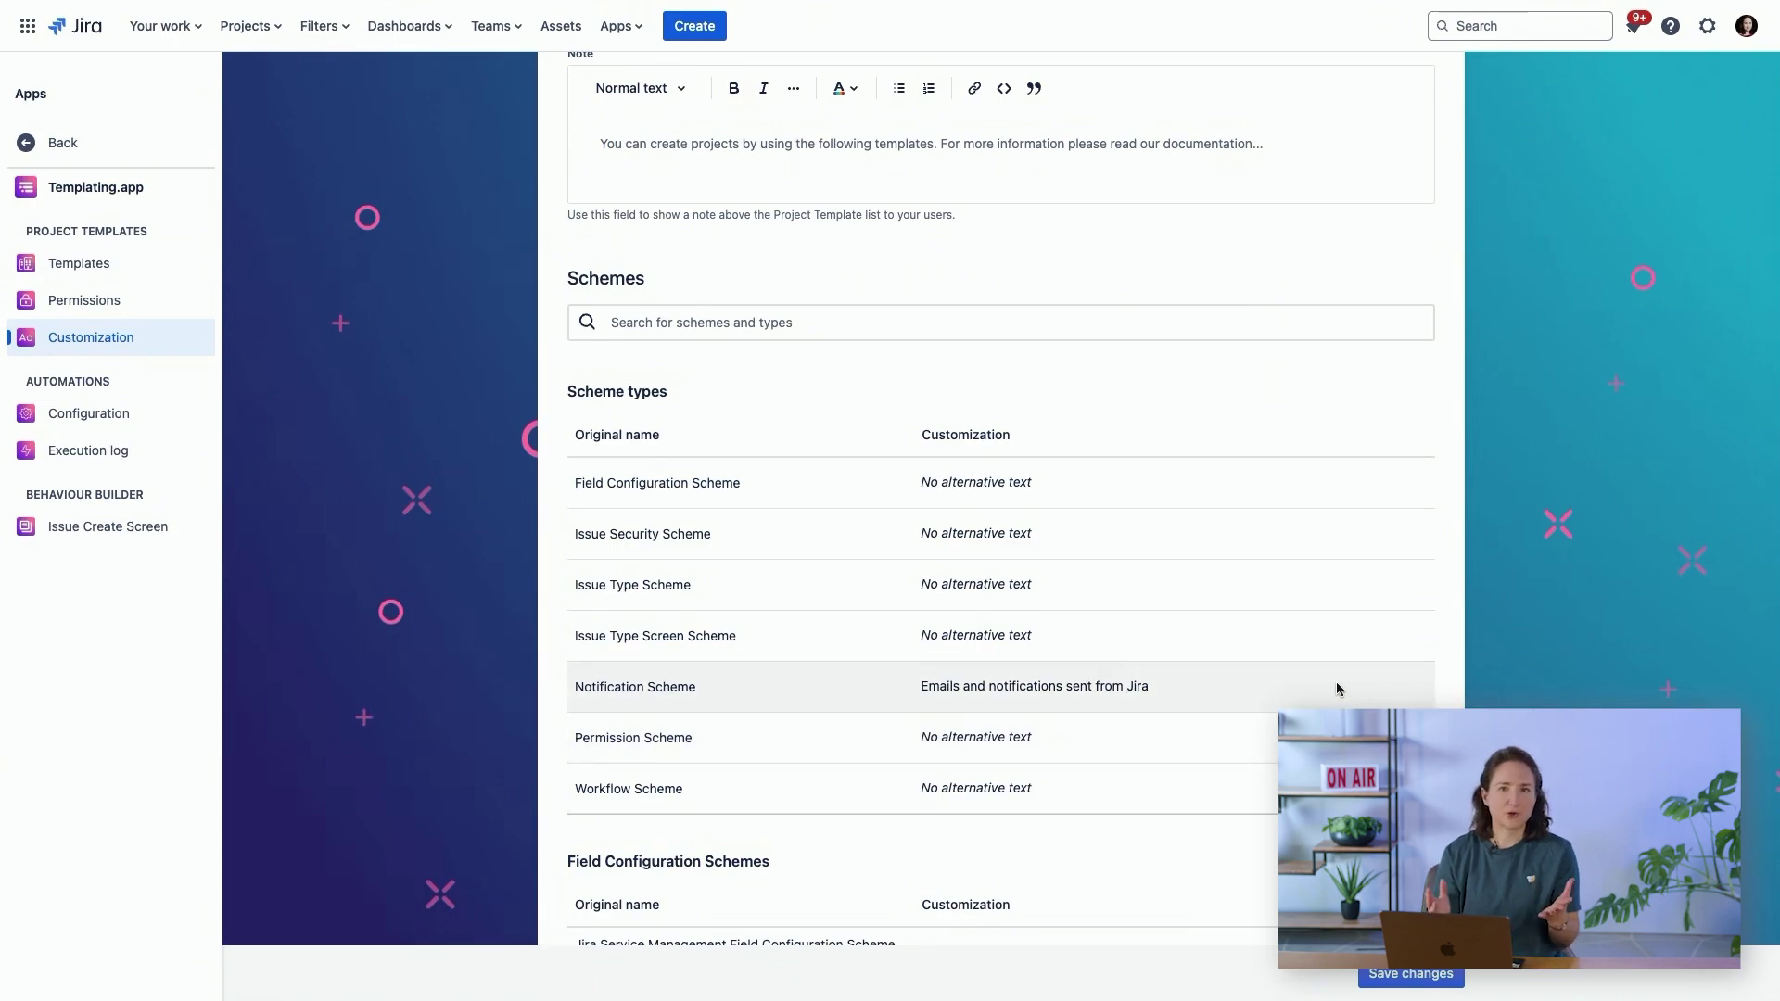